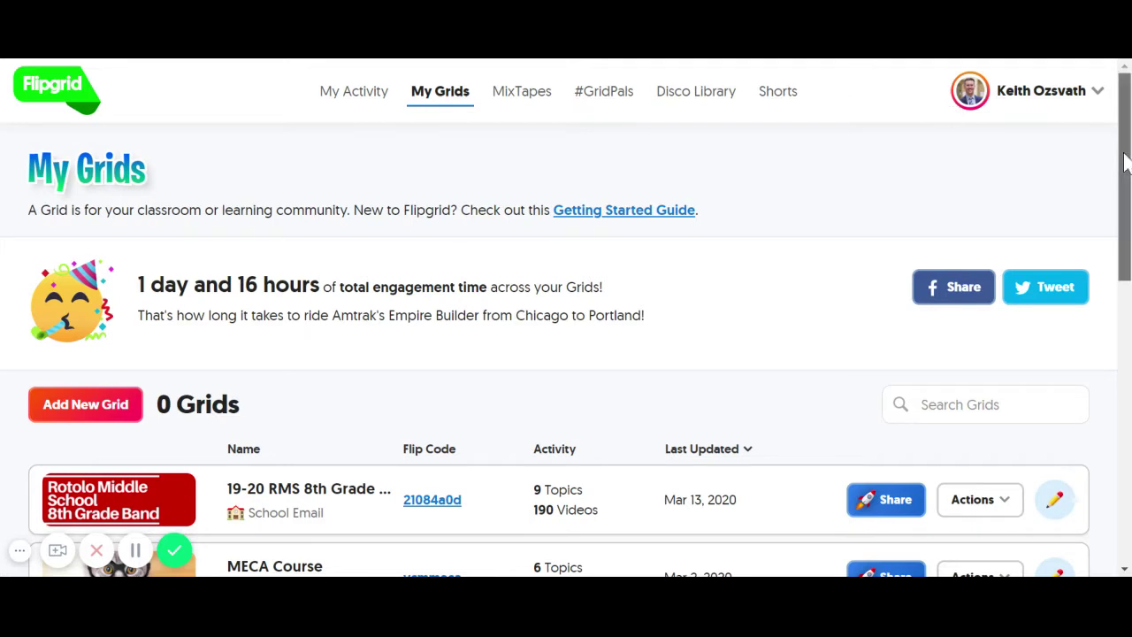
Step: Open the 19-20 RMS 8th Grade Band grid and scroll through its nine topics
mouse_move(1125, 157)
left_mouse_down()
mouse_move(1126, 168)
mouse_move(1125, 152)
left_mouse_up()
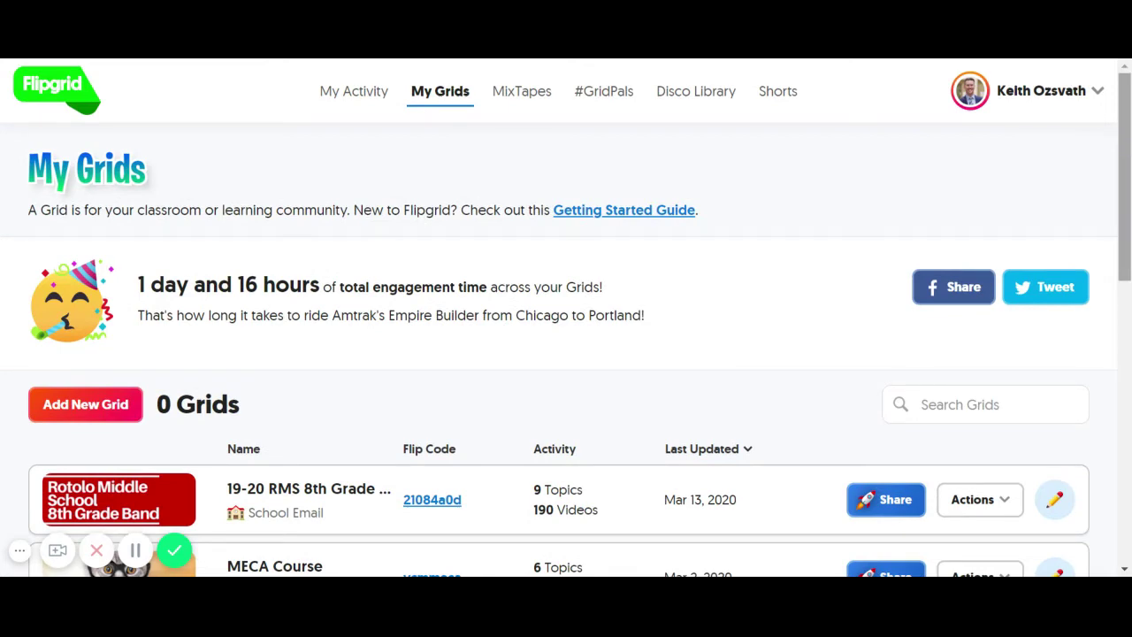
left_click_drag(1125, 152, 1118, 274)
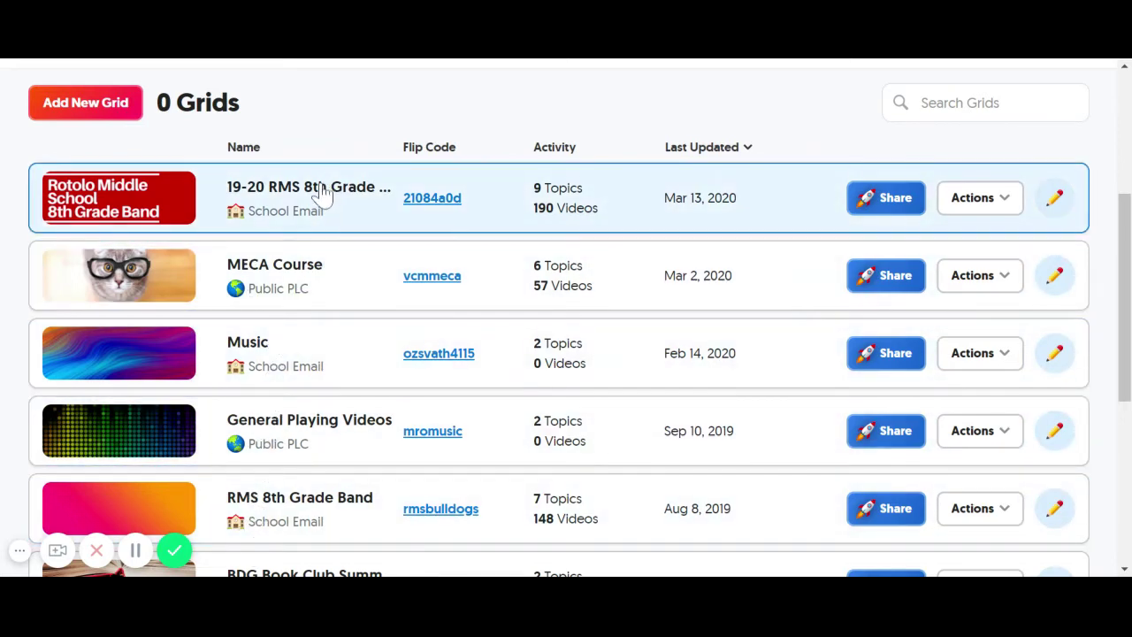
left_click(322, 194)
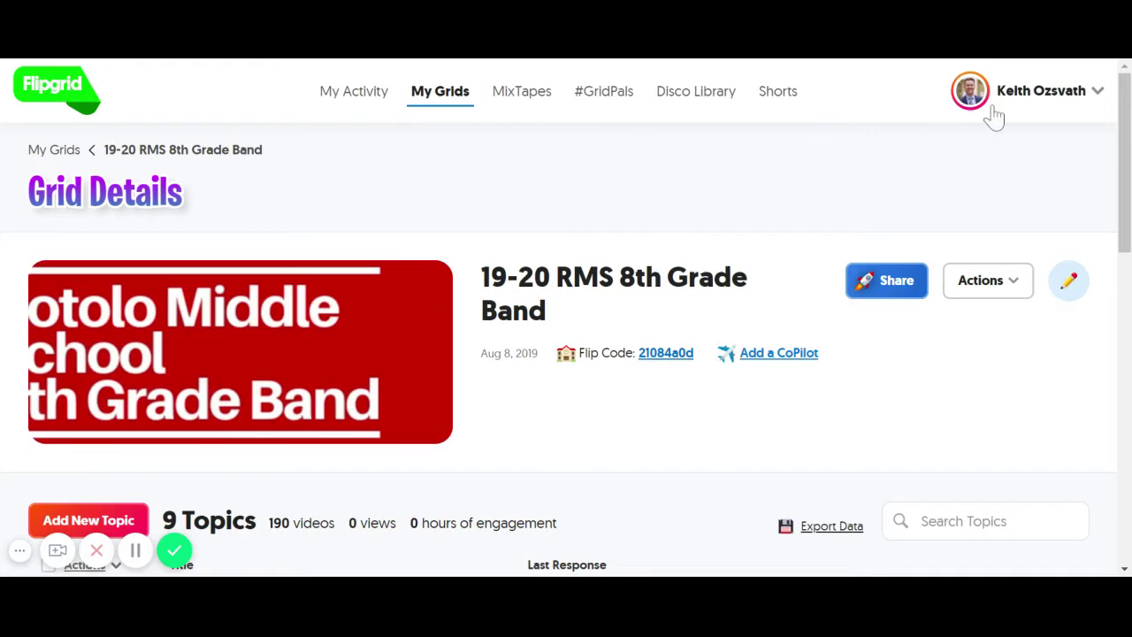
left_click_drag(1119, 97, 1129, 237)
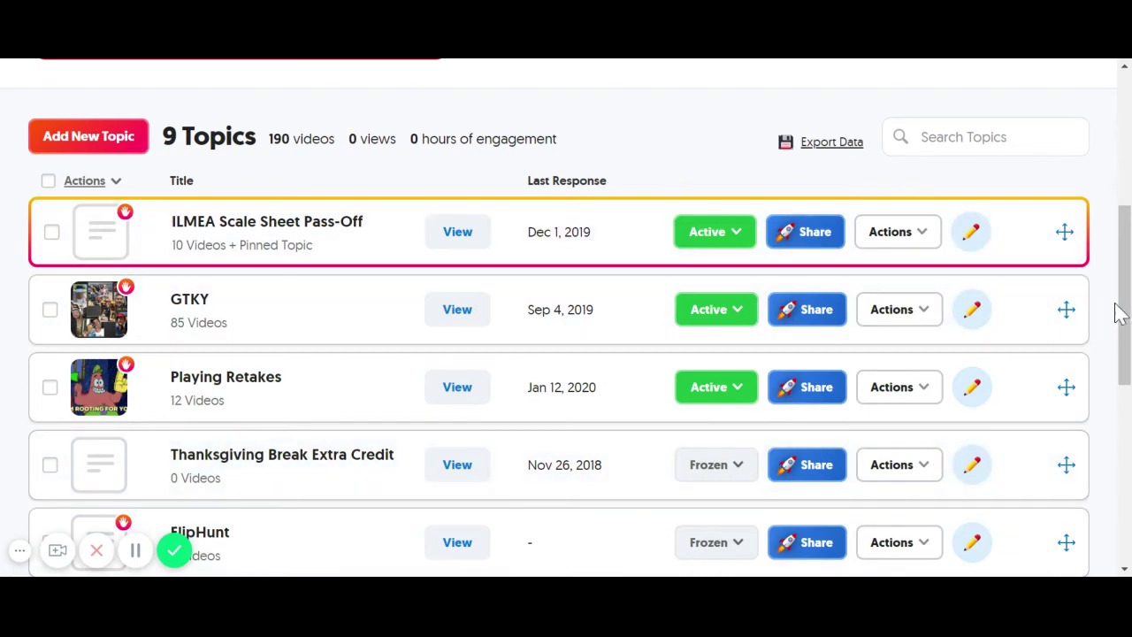
scroll(1122, 316, "up", 2)
scroll(1122, 315, "up", 3)
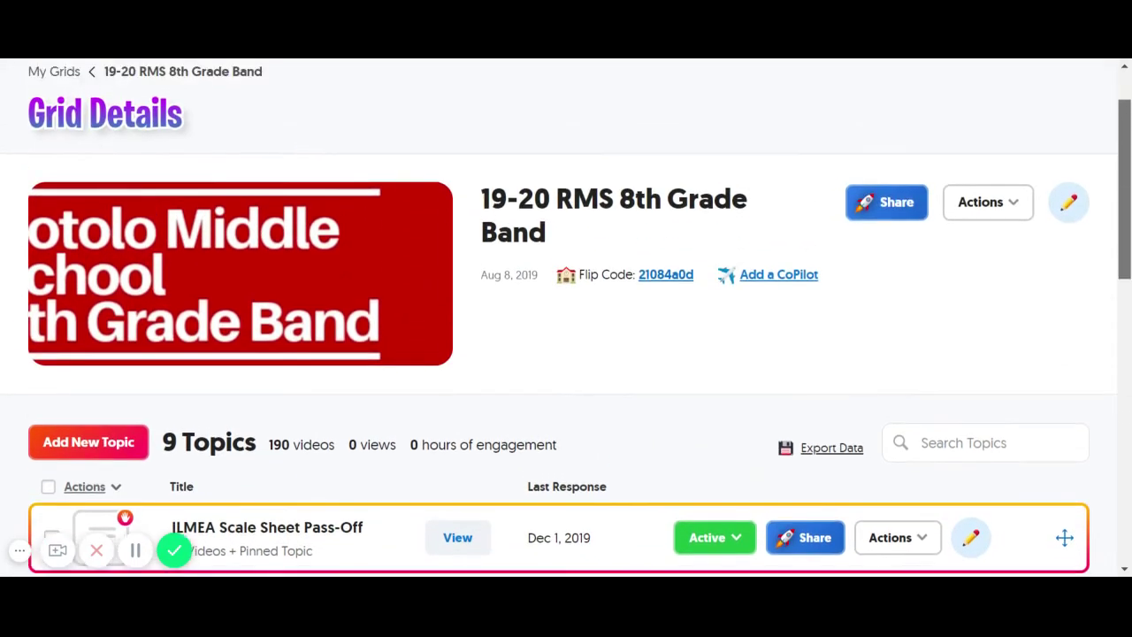
scroll(1128, 228, "down", 2)
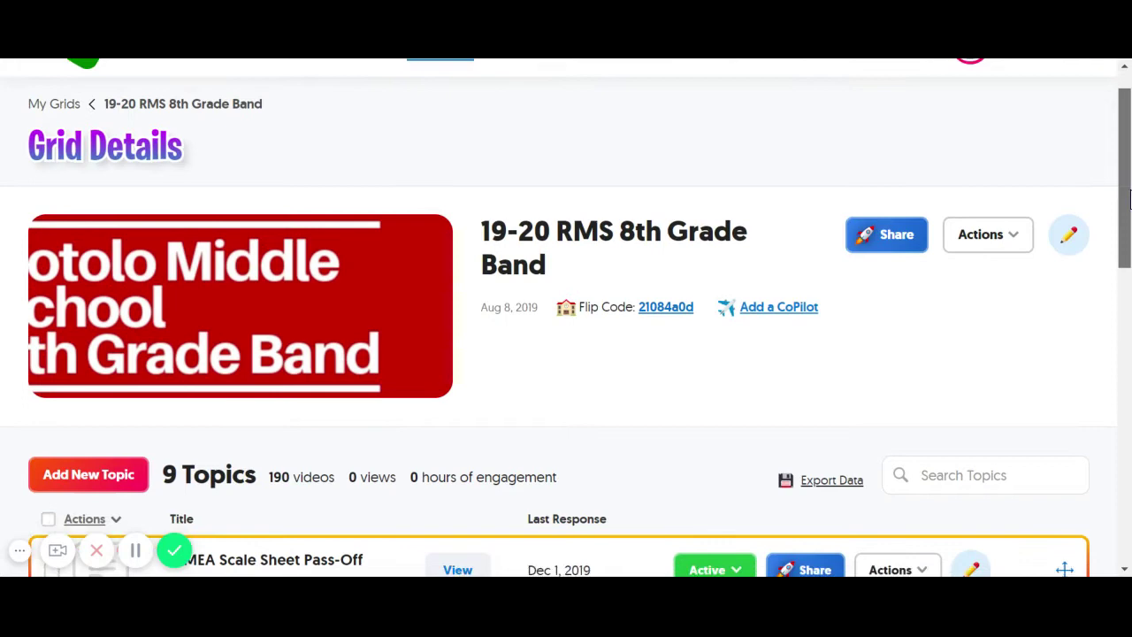
left_click_drag(1127, 228, 1120, 182)
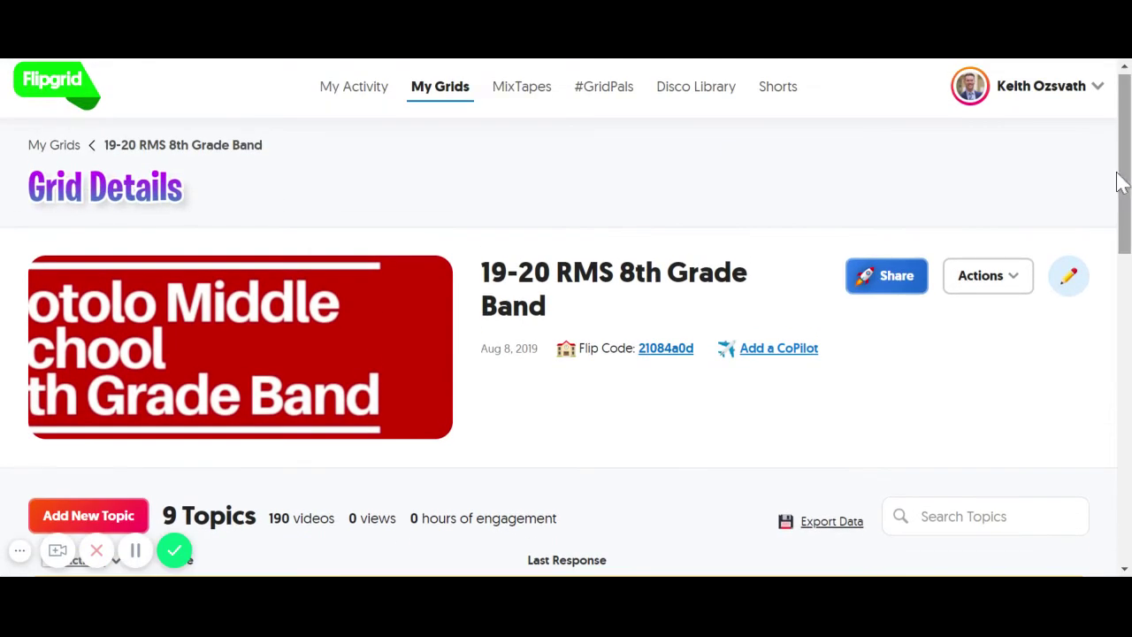
Step: From My Grids, start a new grid named 'Demo BDG', then close the form without creating it
left_click(55, 145)
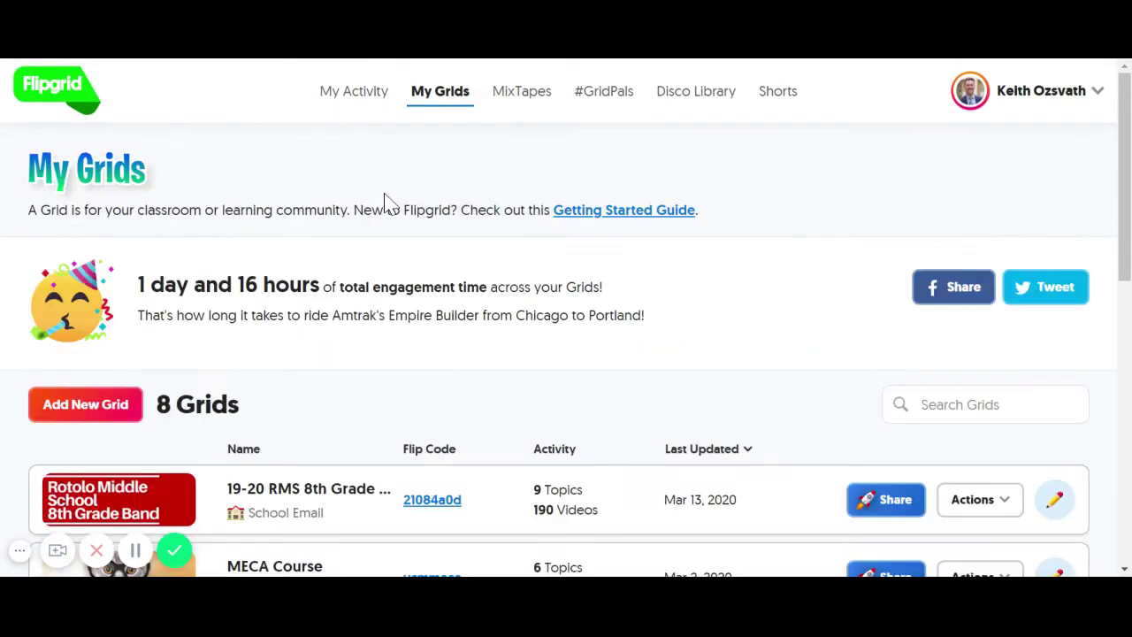
left_click_drag(1123, 146, 1123, 235)
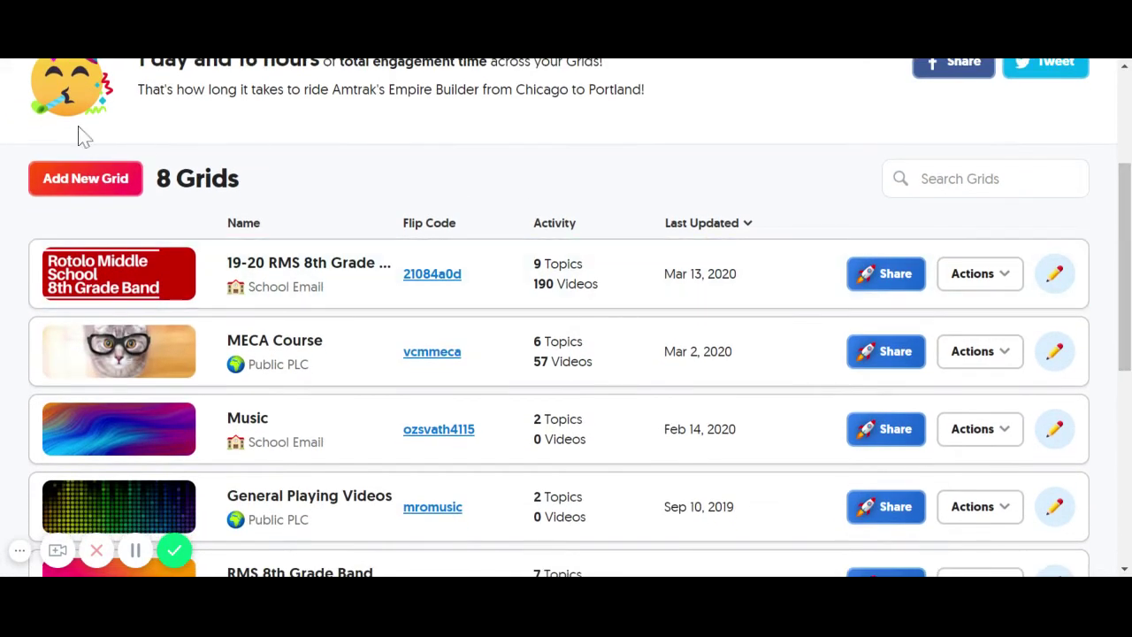
left_click(93, 176)
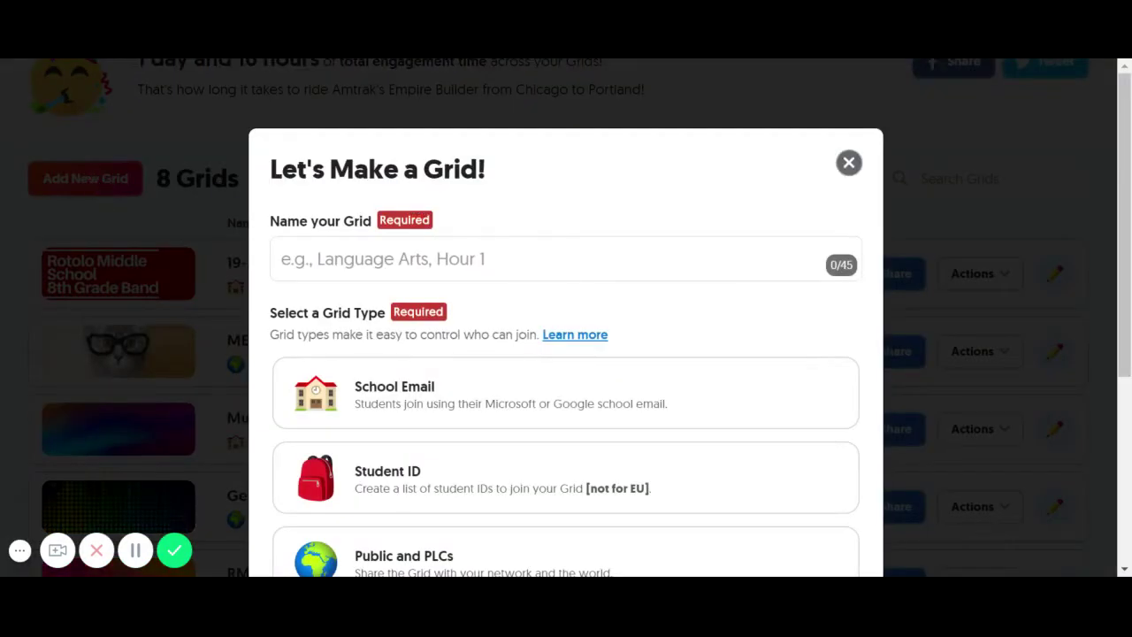
left_click_drag(1124, 222, 1123, 255)
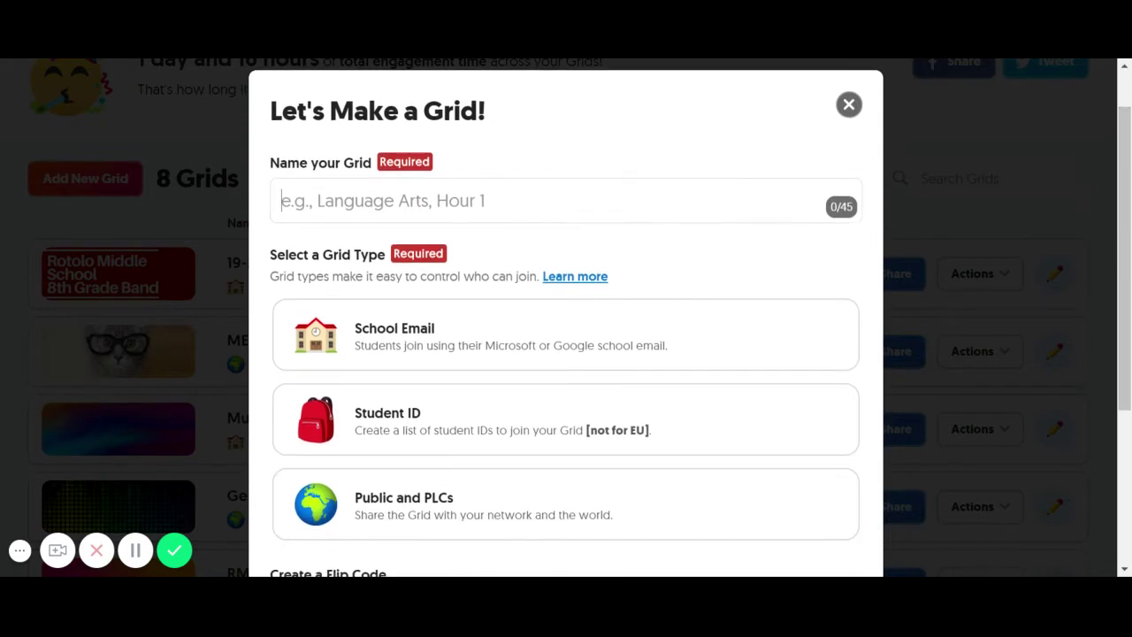
type("Demo")
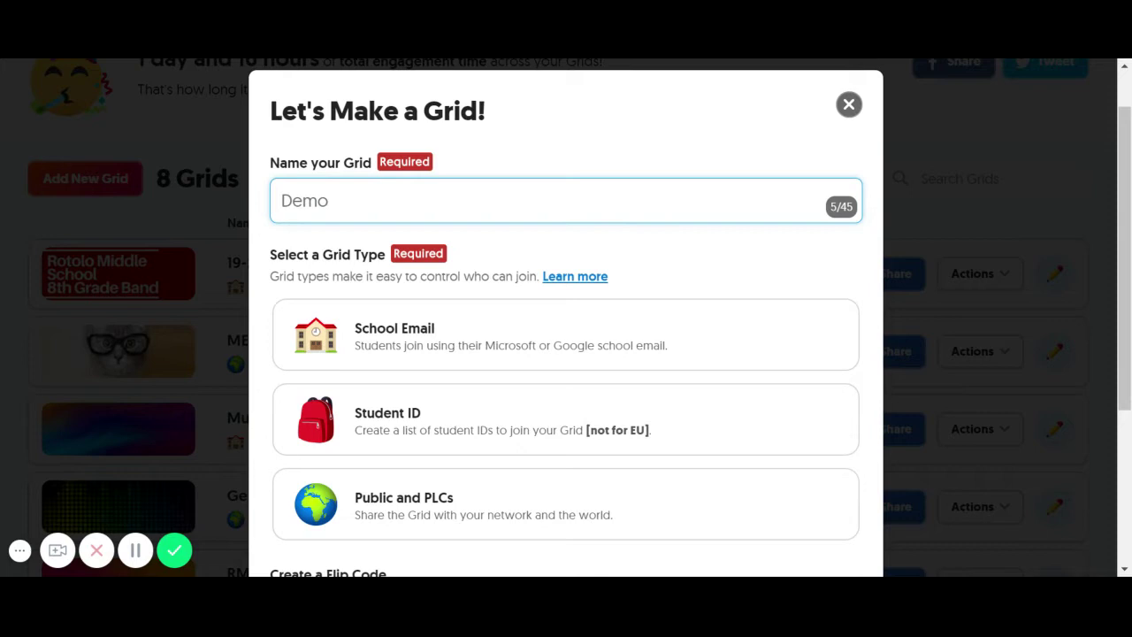
type(" BDG")
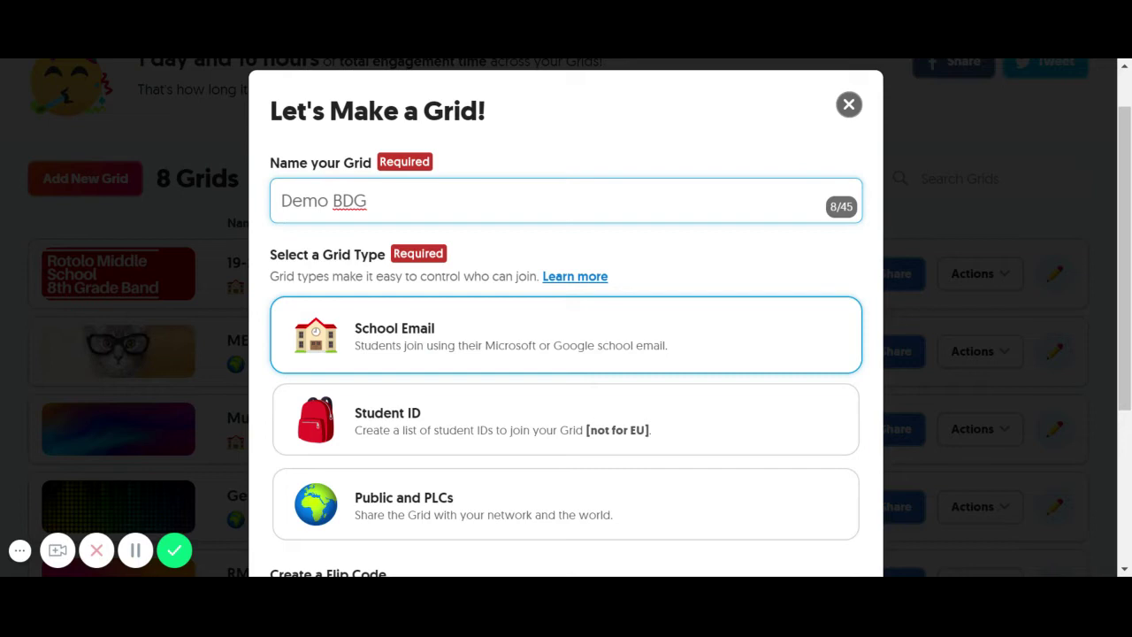
left_click(1121, 225)
left_click_drag(1121, 226, 1104, 265)
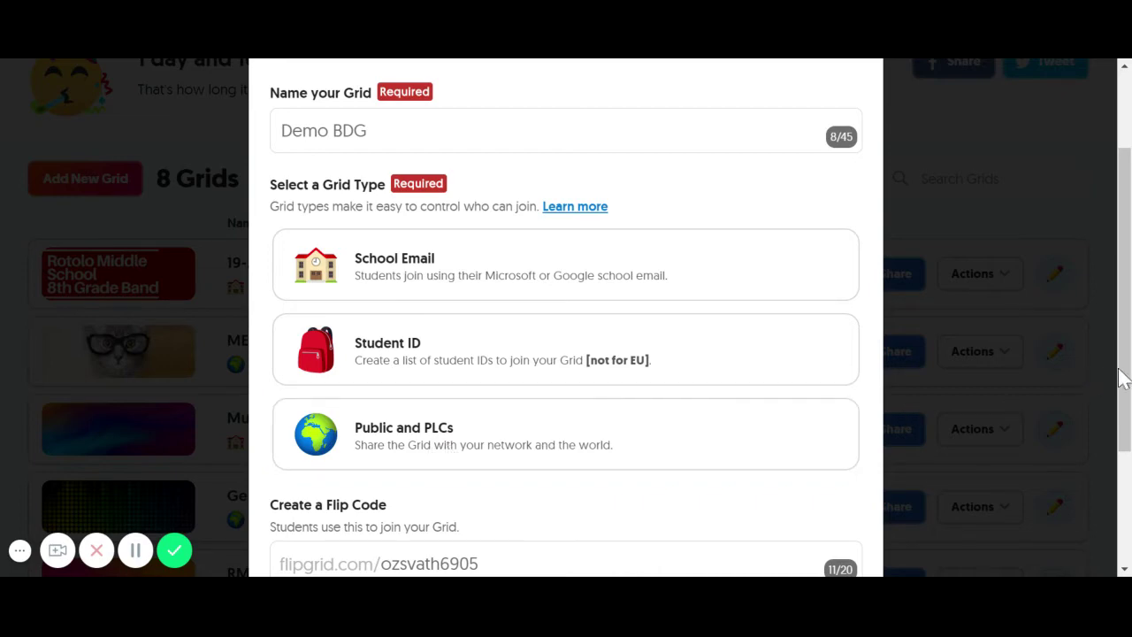
left_click(1107, 408)
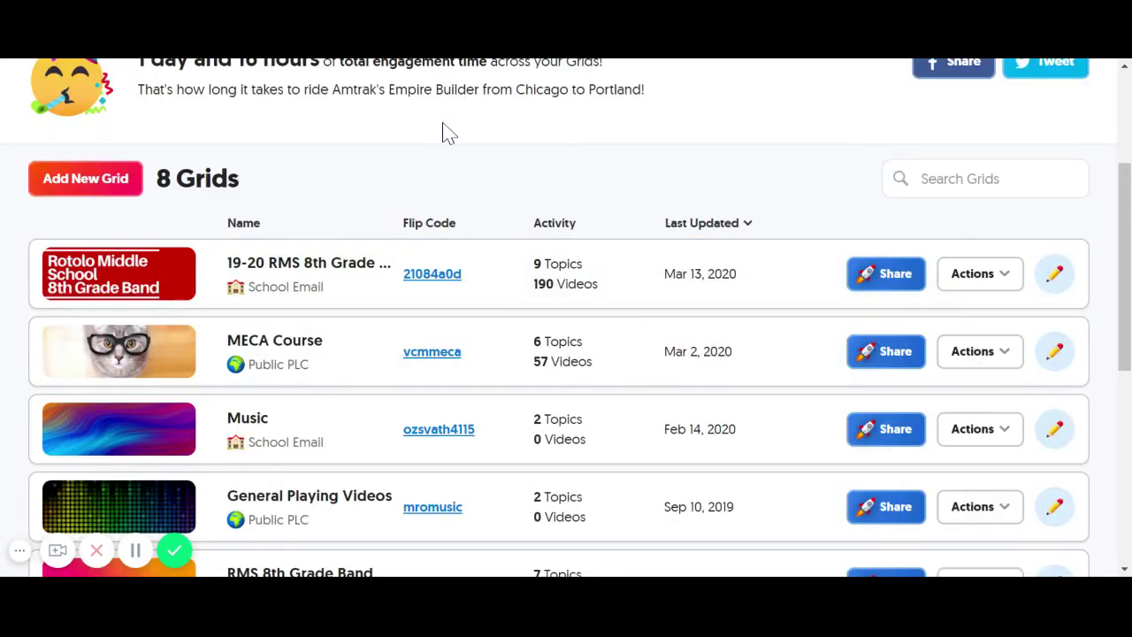
Step: Create a School Email grid named 'DEMO BDG', keeping the suggested Flip Code
left_click(87, 179)
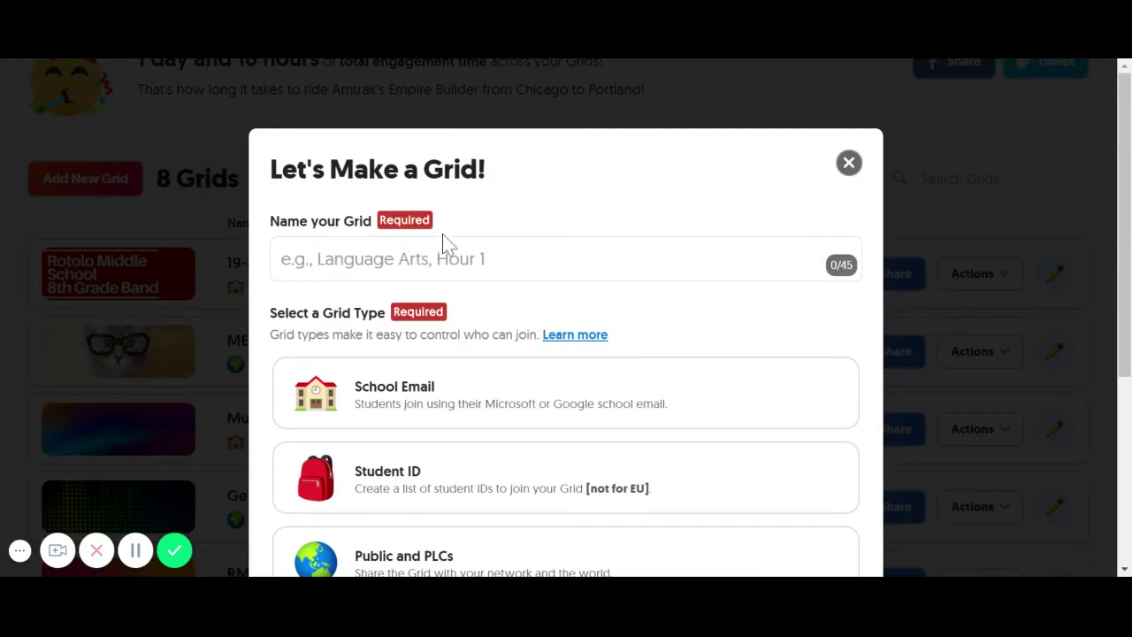
left_click(445, 252)
type("D")
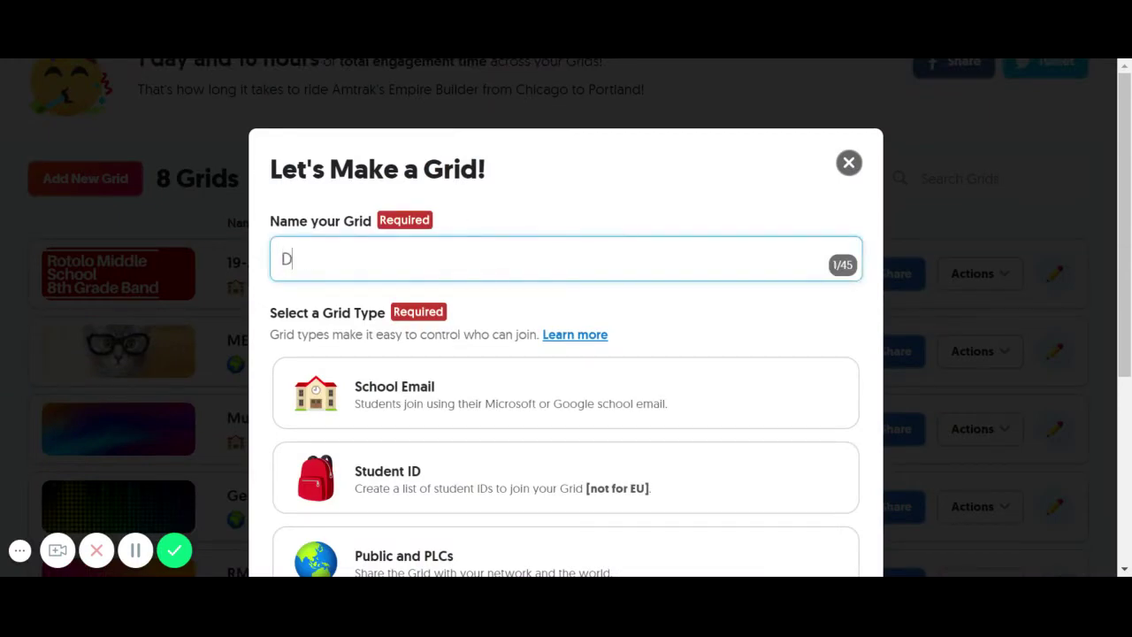
type("EMO BDG")
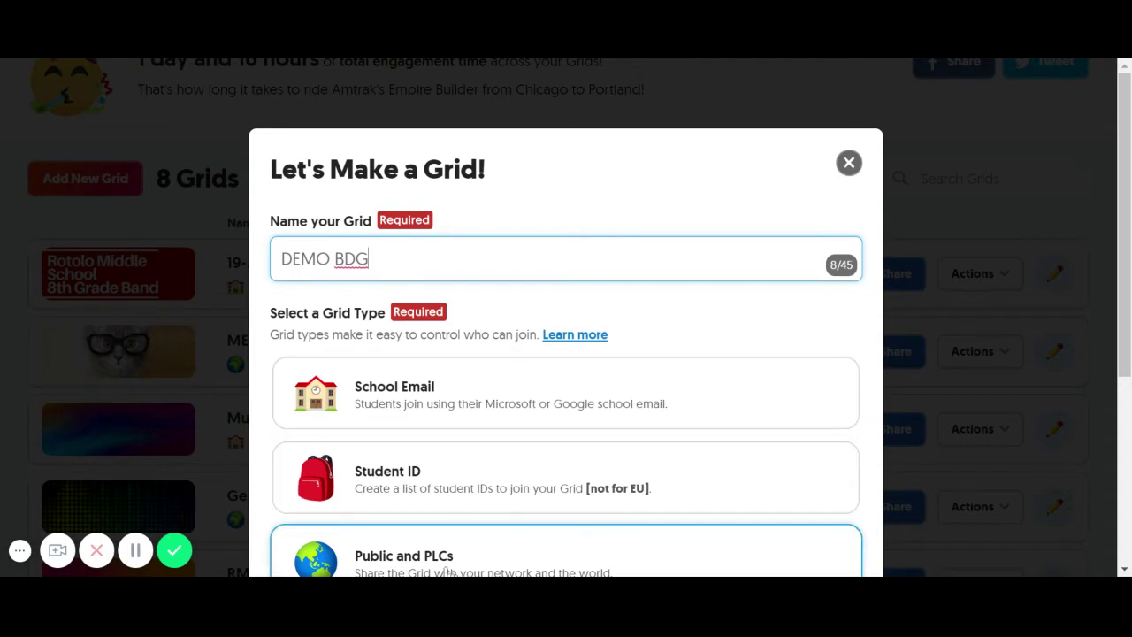
left_click(429, 409)
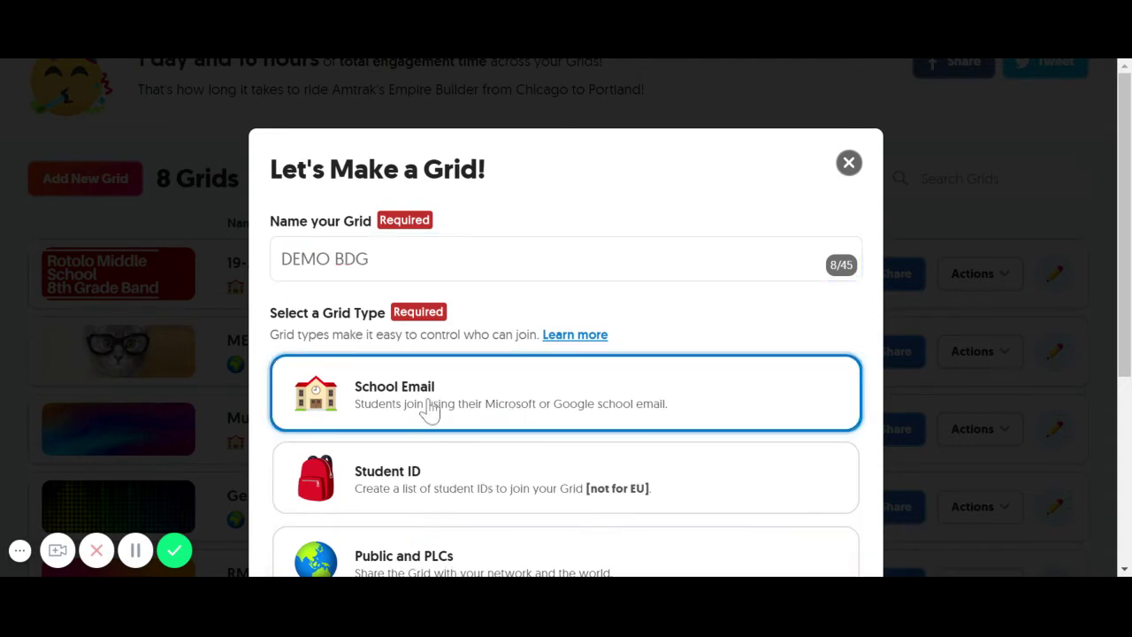
scroll(1104, 450, "down", 3)
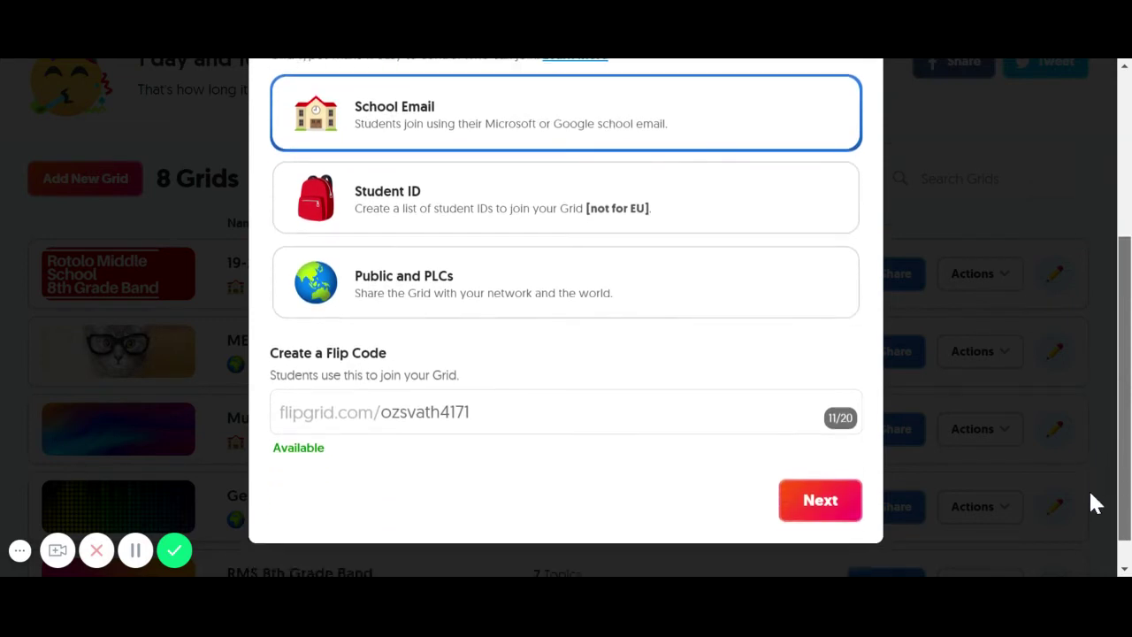
left_click(833, 502)
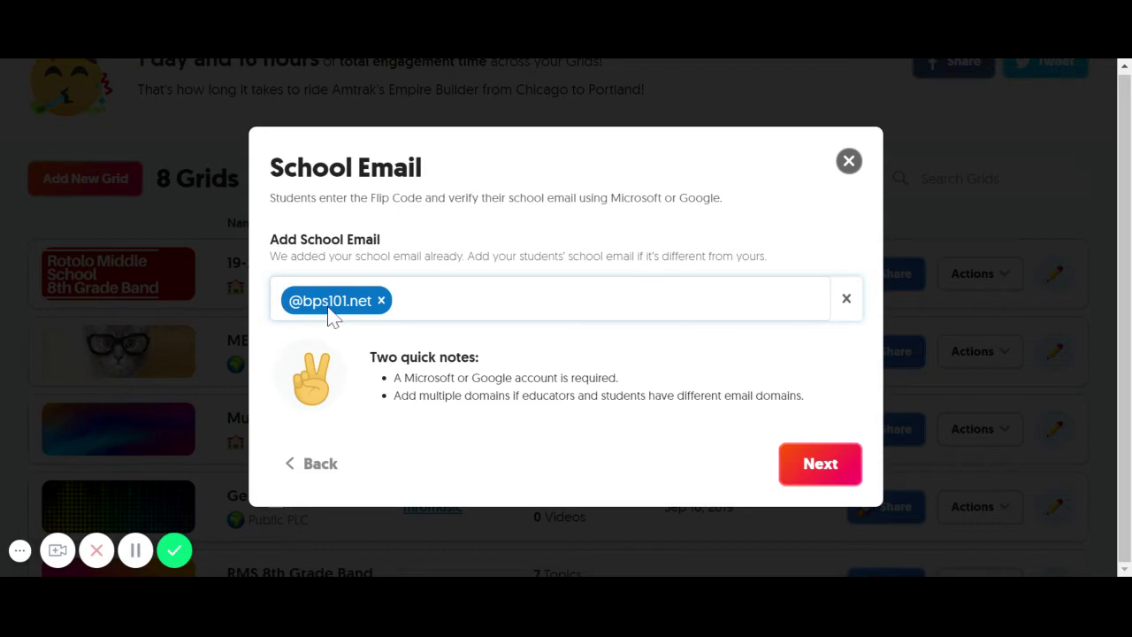
left_click(799, 473)
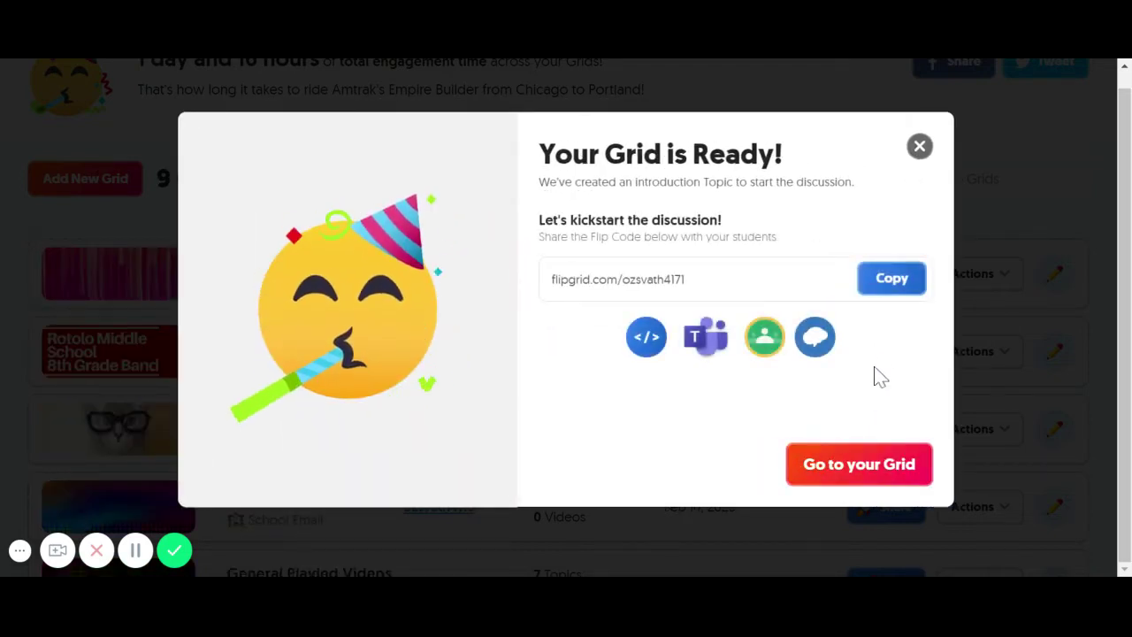
Step: Open the DEMO BDG grid and change the 'Say Hello on Flipgrid!' topic from Active to Hidden
left_click(865, 473)
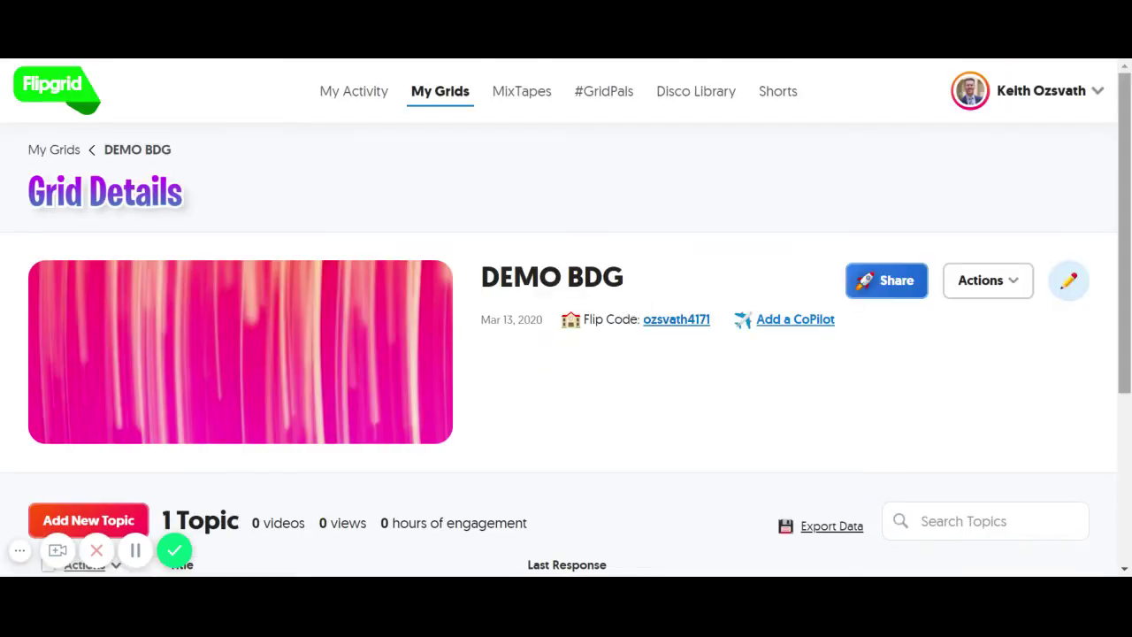
left_click_drag(1126, 173, 1123, 336)
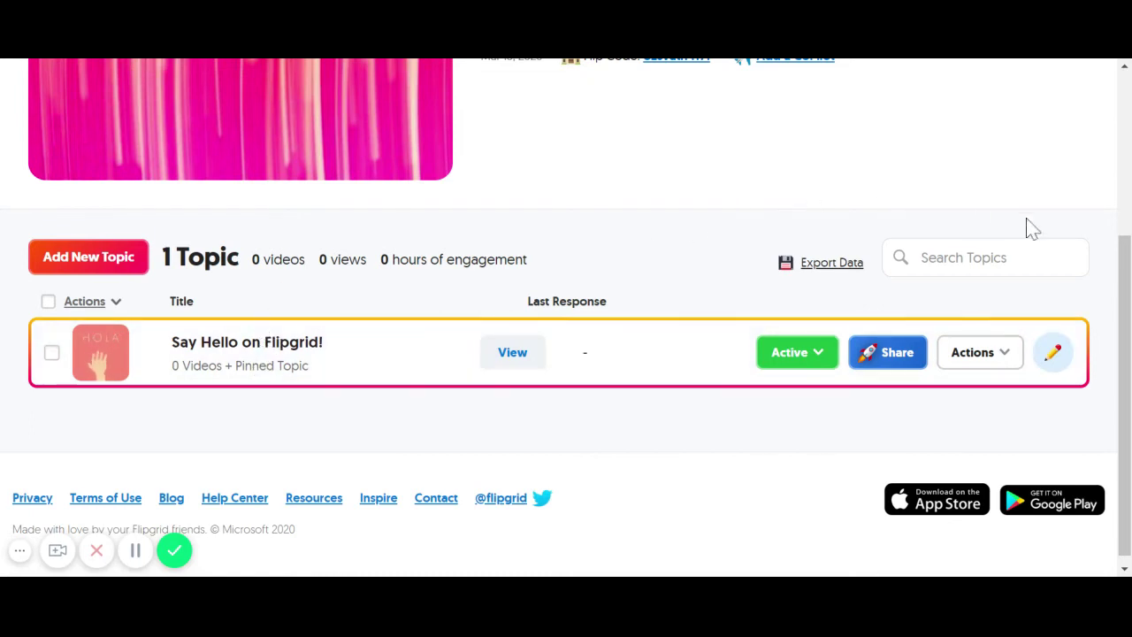
left_click(823, 353)
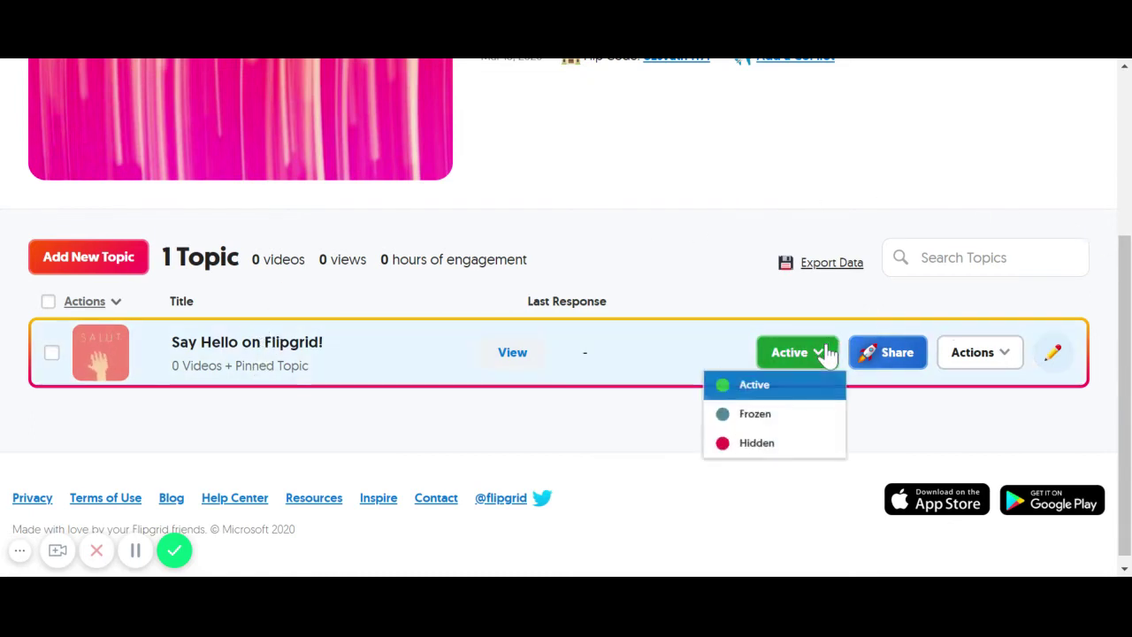
left_click(758, 449)
left_click_drag(1122, 315, 1122, 240)
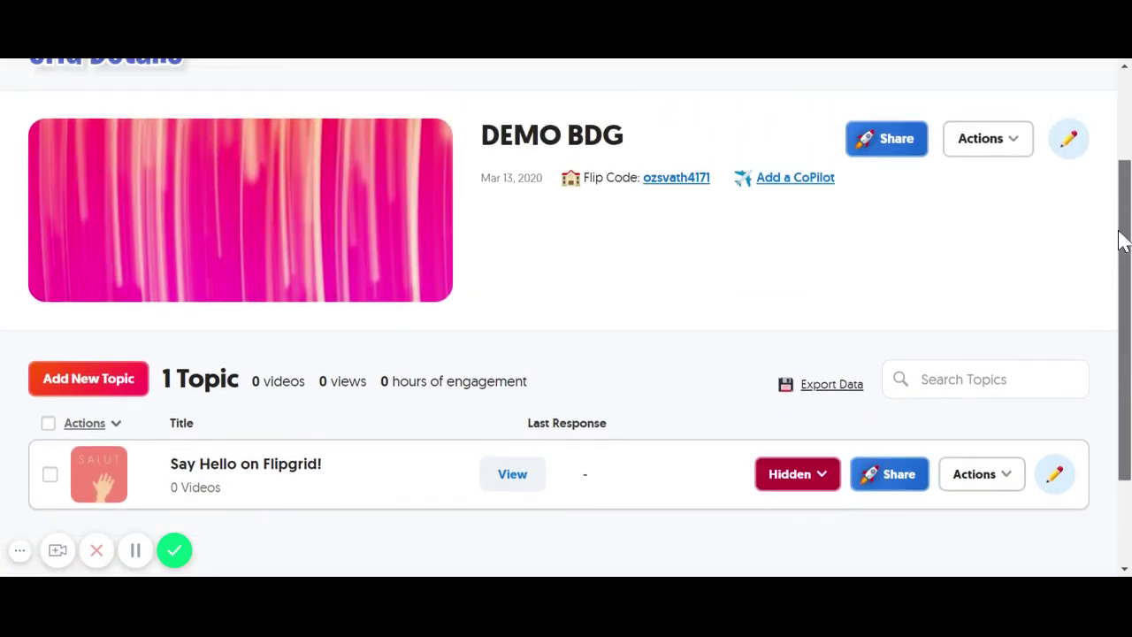
Step: Start a new topic titled 'DEMO' with the prompt 'Demo paragraph'
left_click(117, 397)
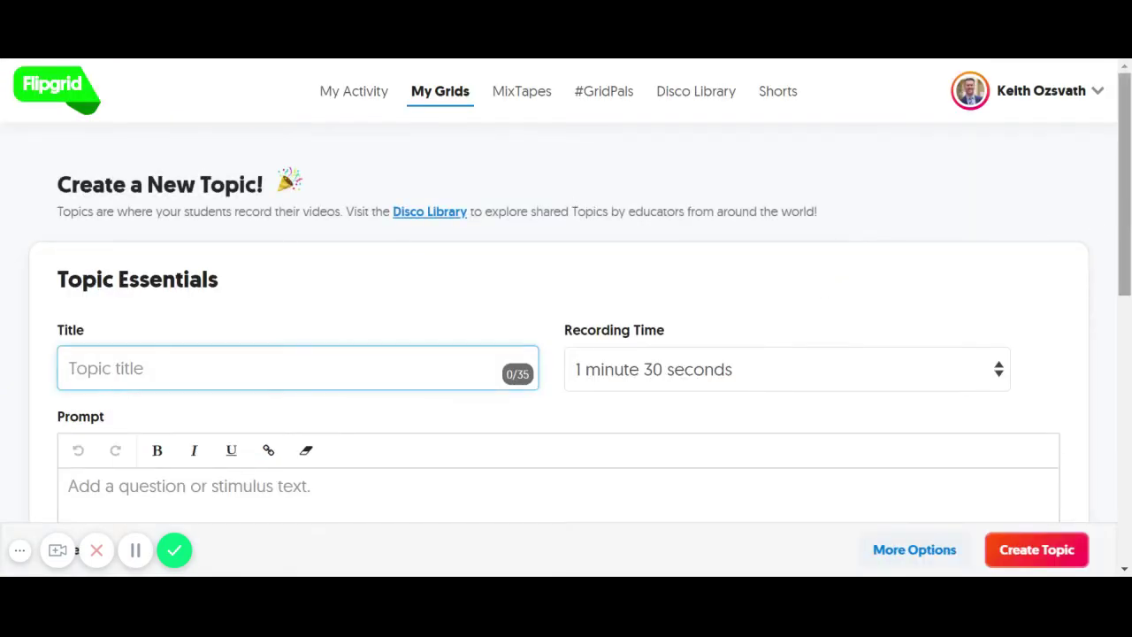
left_click_drag(1128, 212, 1123, 257)
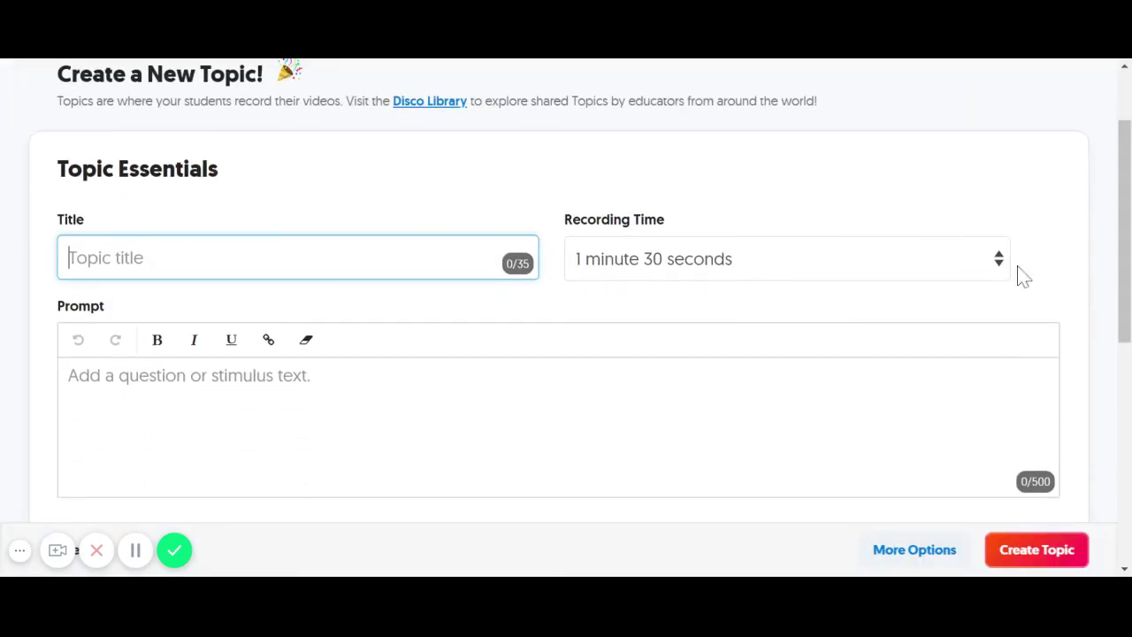
type("DEMO")
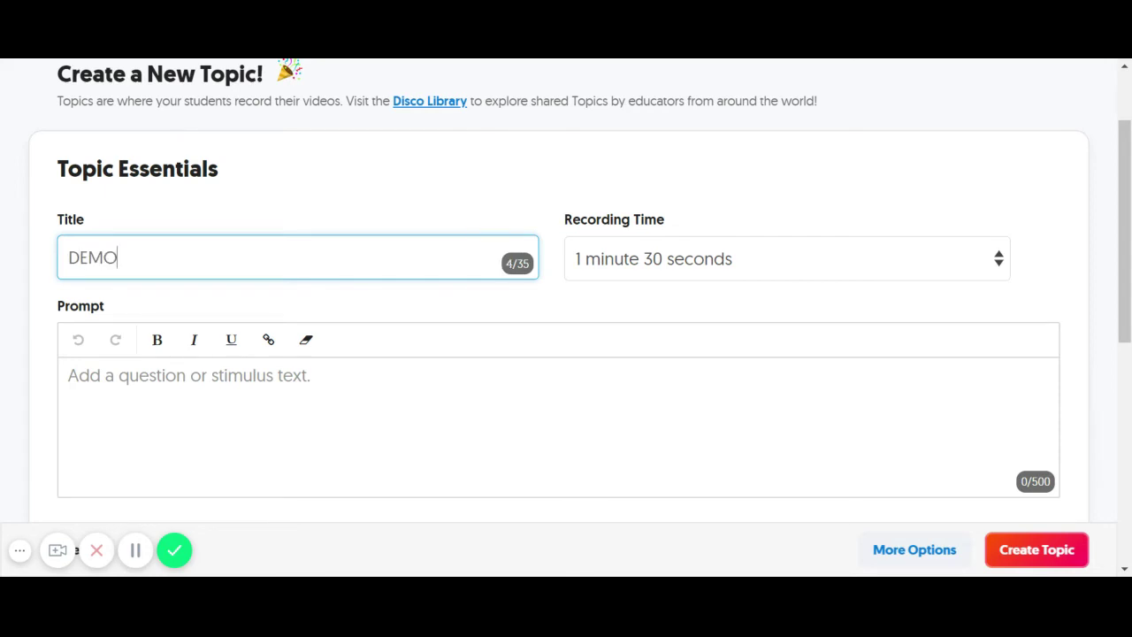
left_click(685, 257)
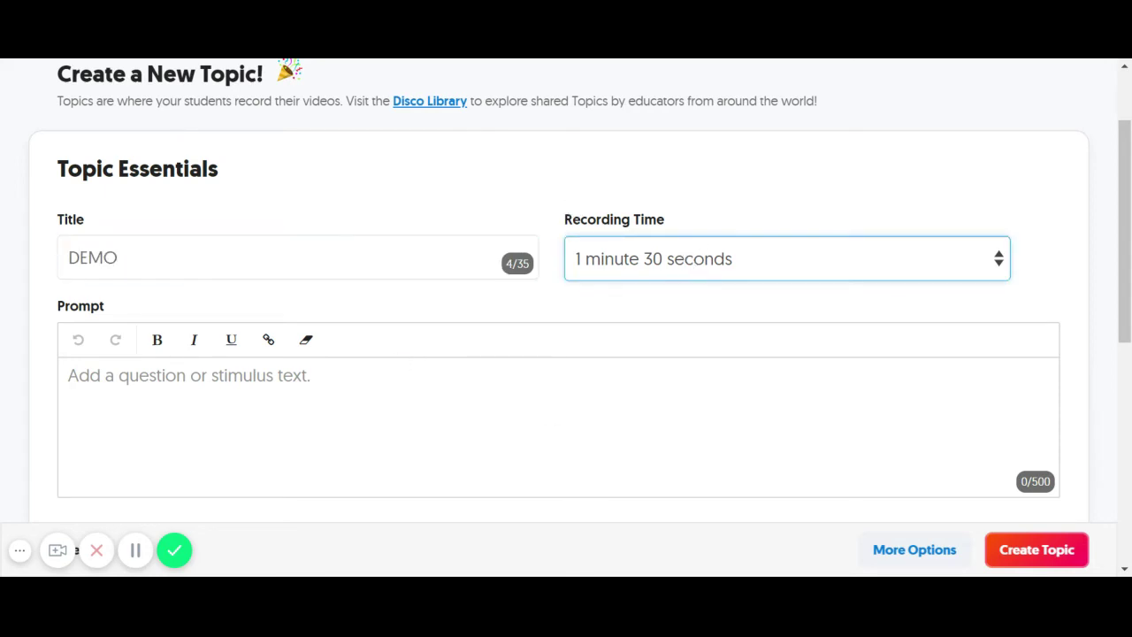
left_click(399, 363)
type("Demo")
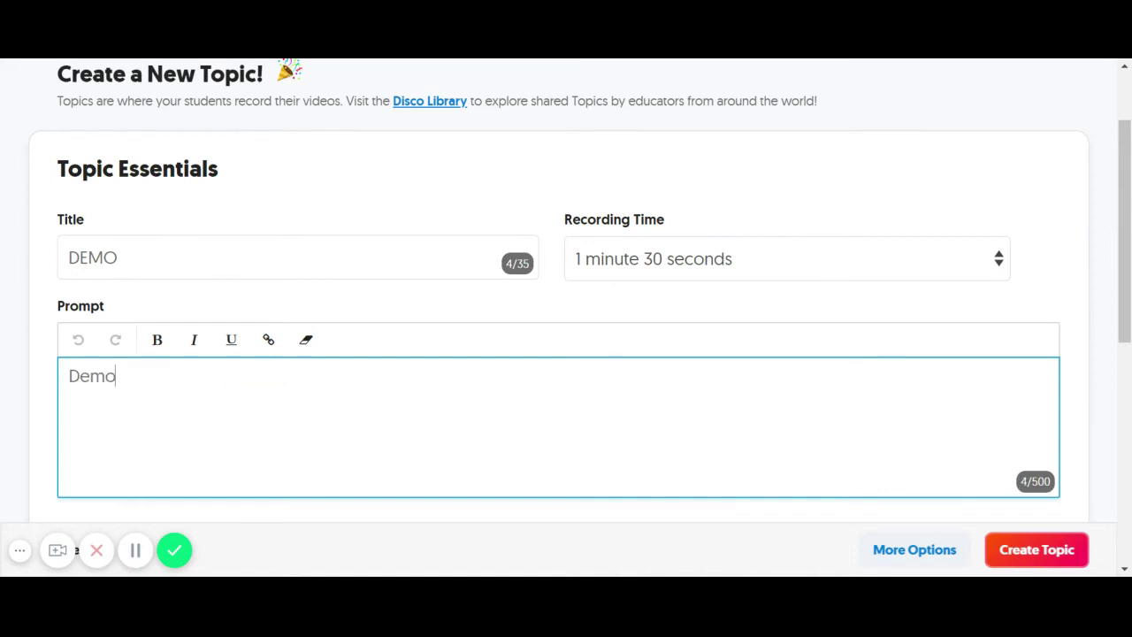
type(" paragraph")
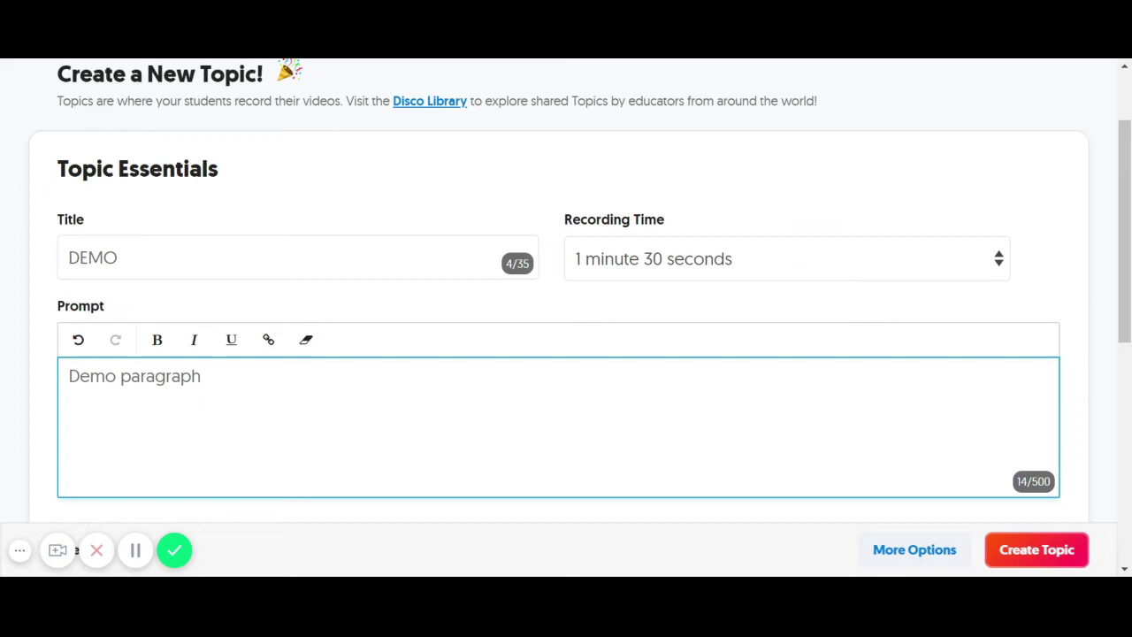
Step: Create the DEMO topic and dismiss the 'Your Topic is ready!' sharing message
left_click(1069, 553)
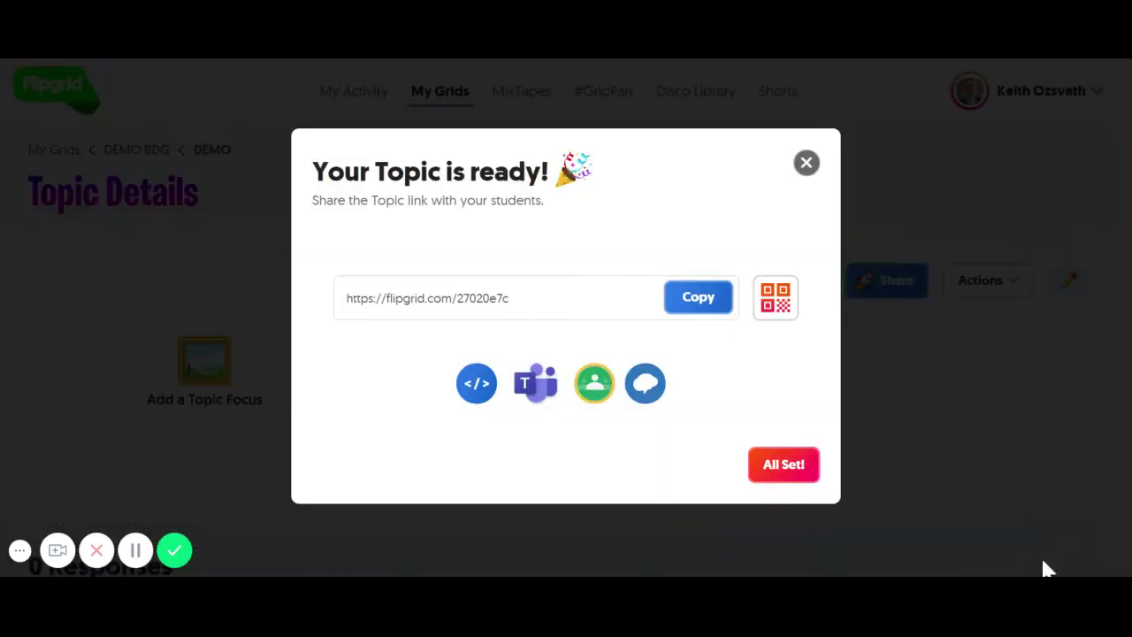
left_click(775, 469)
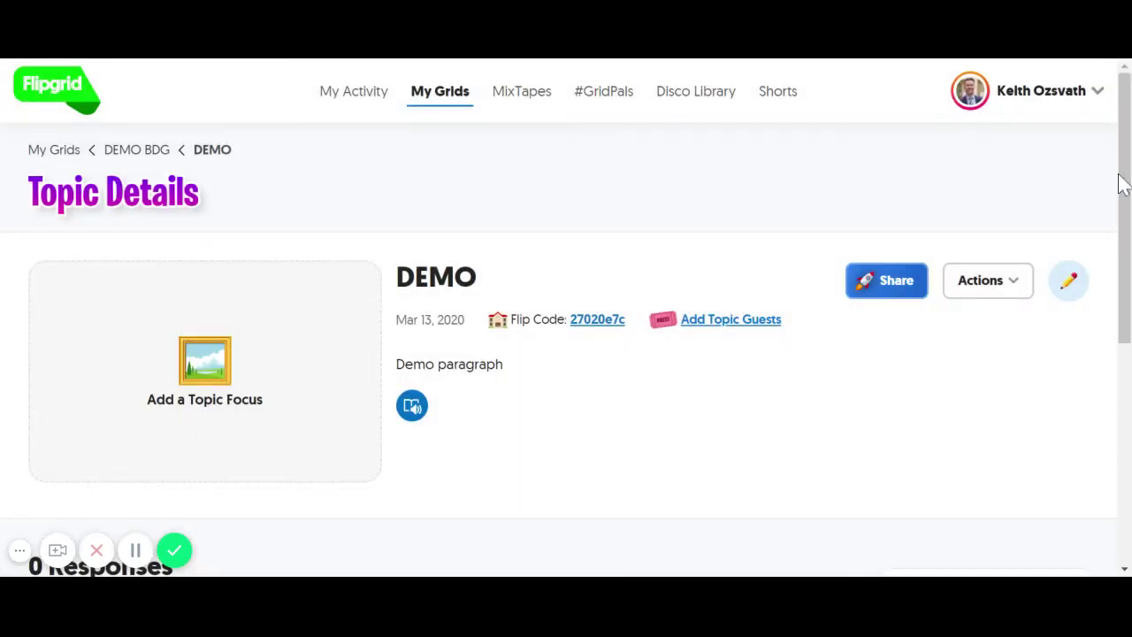
mouse_move(1123, 183)
left_mouse_down()
mouse_move(1097, 324)
mouse_move(1104, 197)
left_mouse_up()
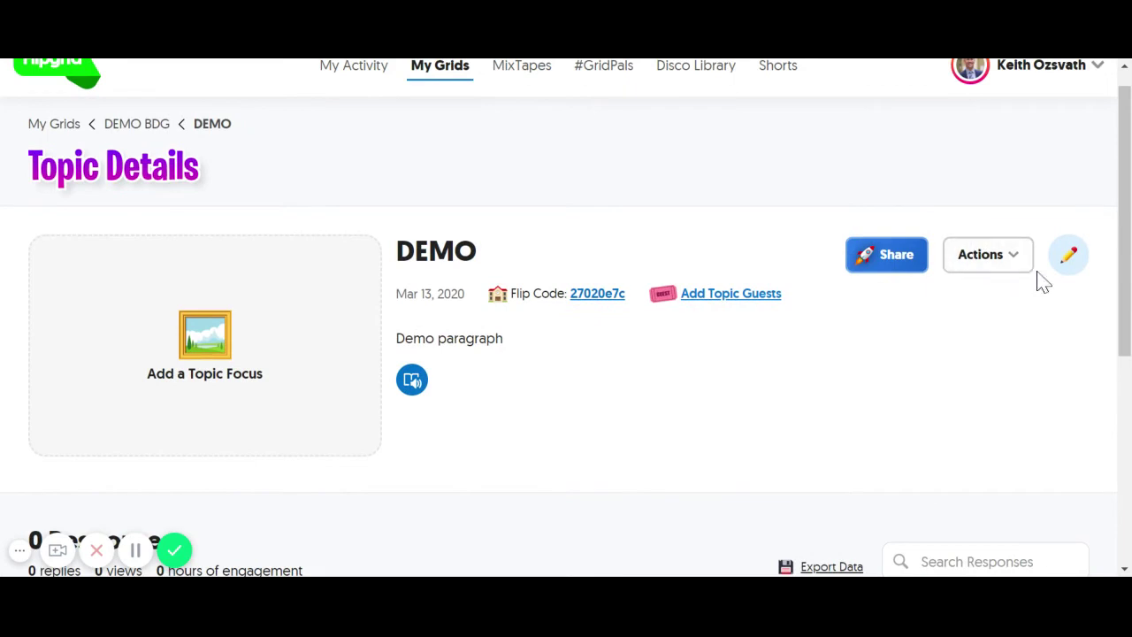
left_click(1062, 264)
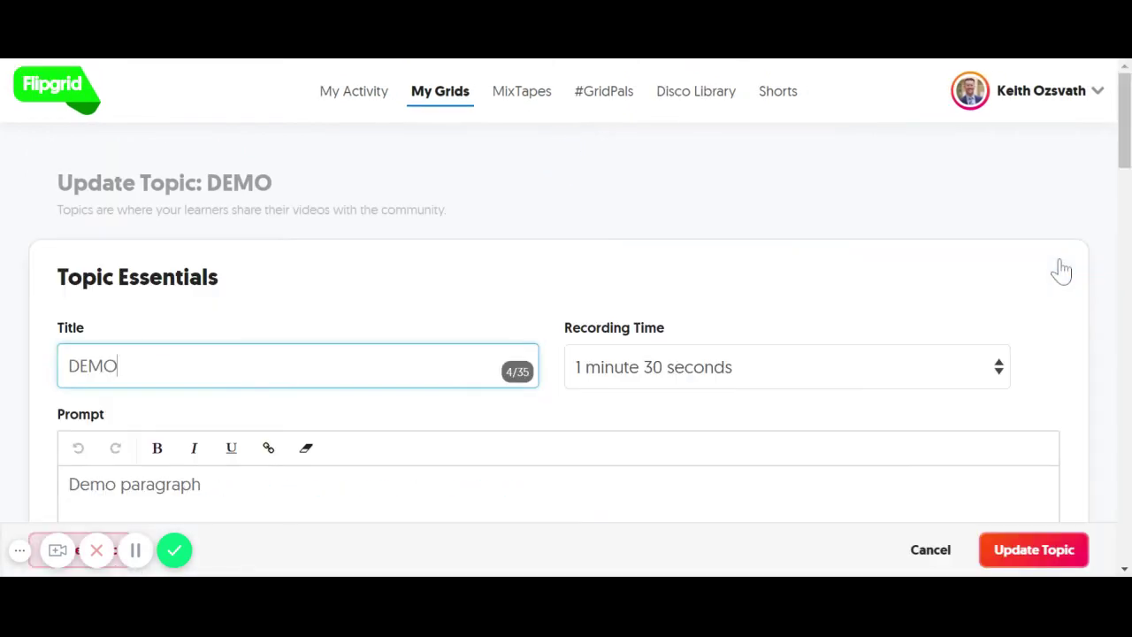
scroll(566, 309, "down", 4)
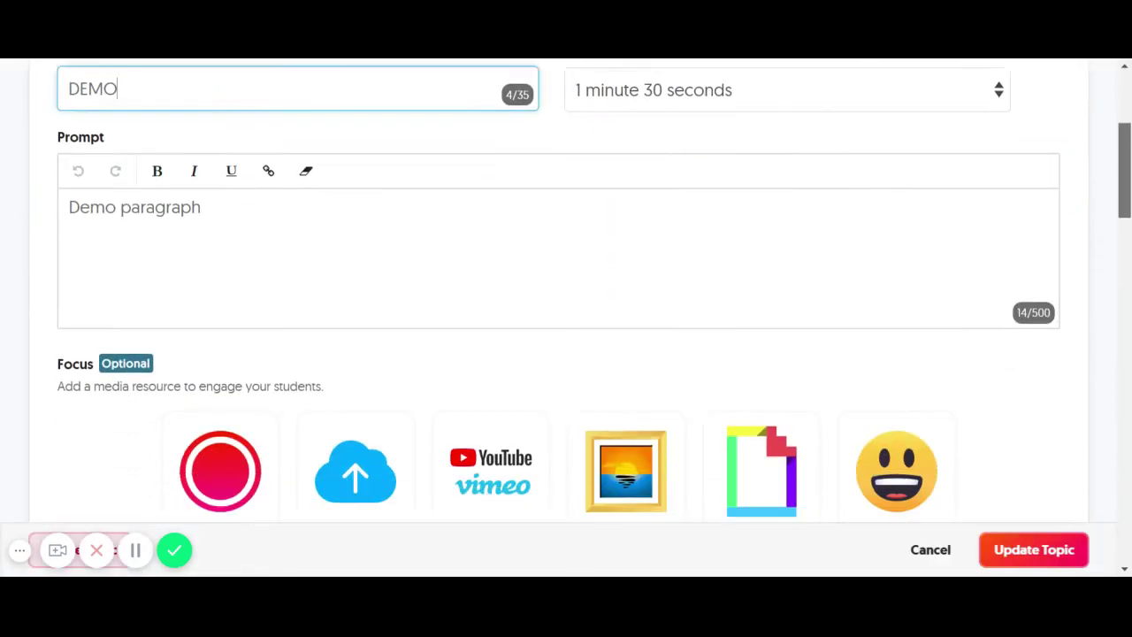
scroll(565, 309, "up", 2)
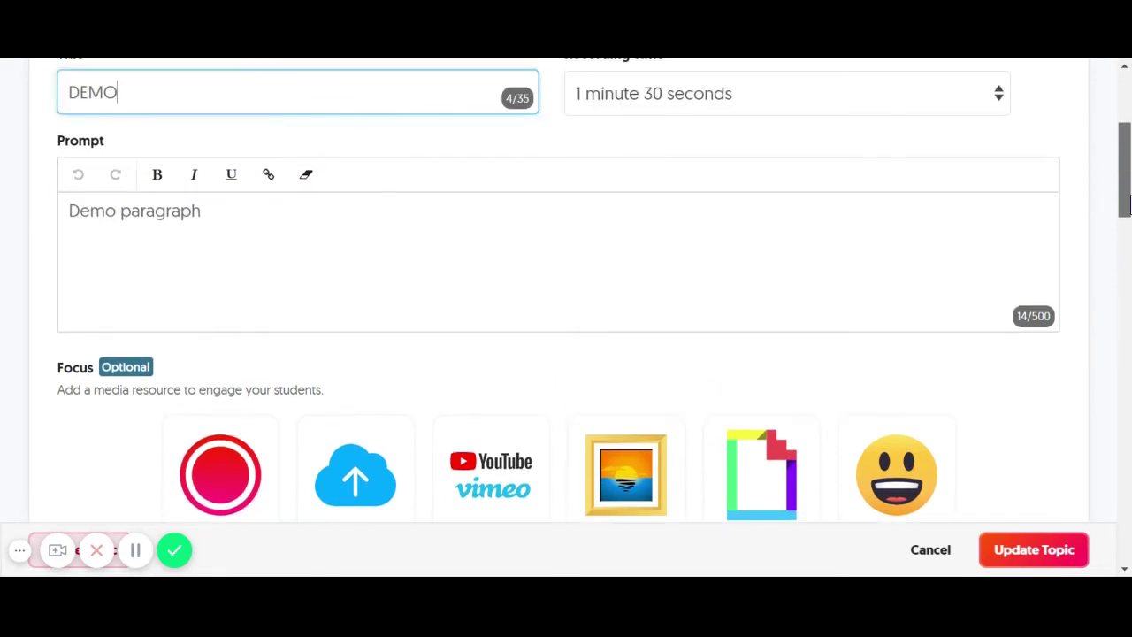
scroll(566, 309, "down", 3)
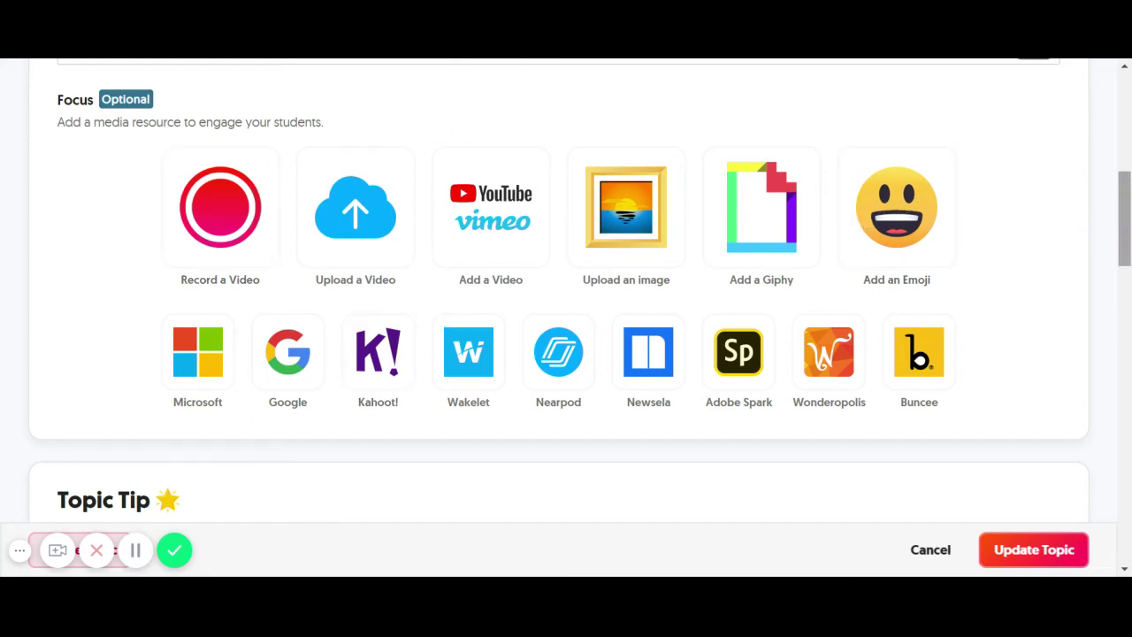
left_click_drag(1124, 219, 1121, 294)
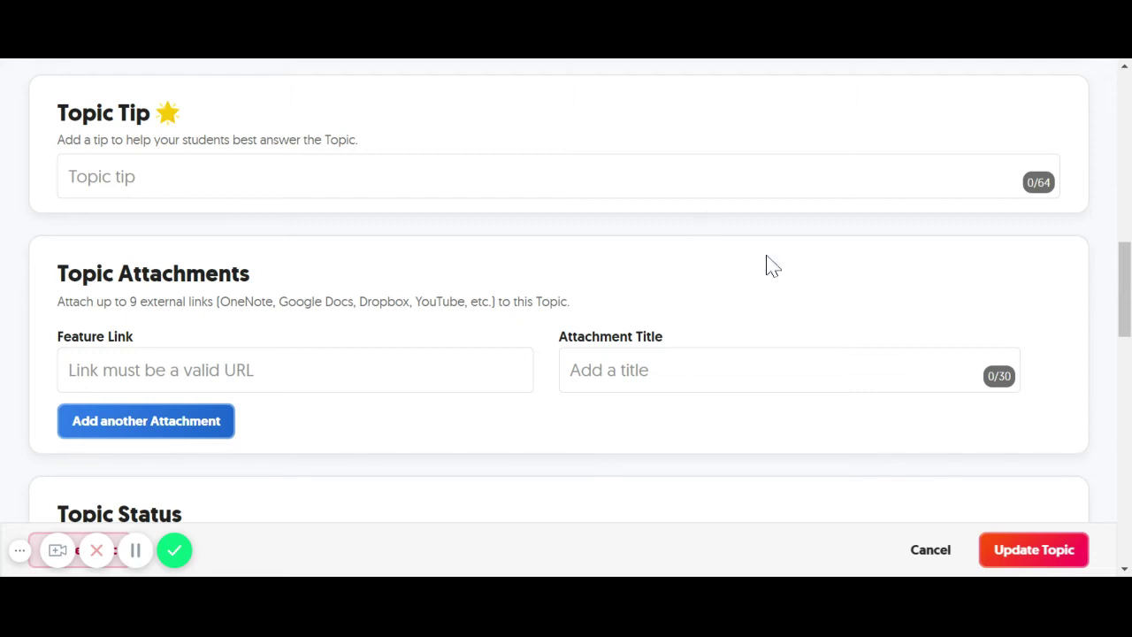
left_click_drag(1126, 319, 1124, 358)
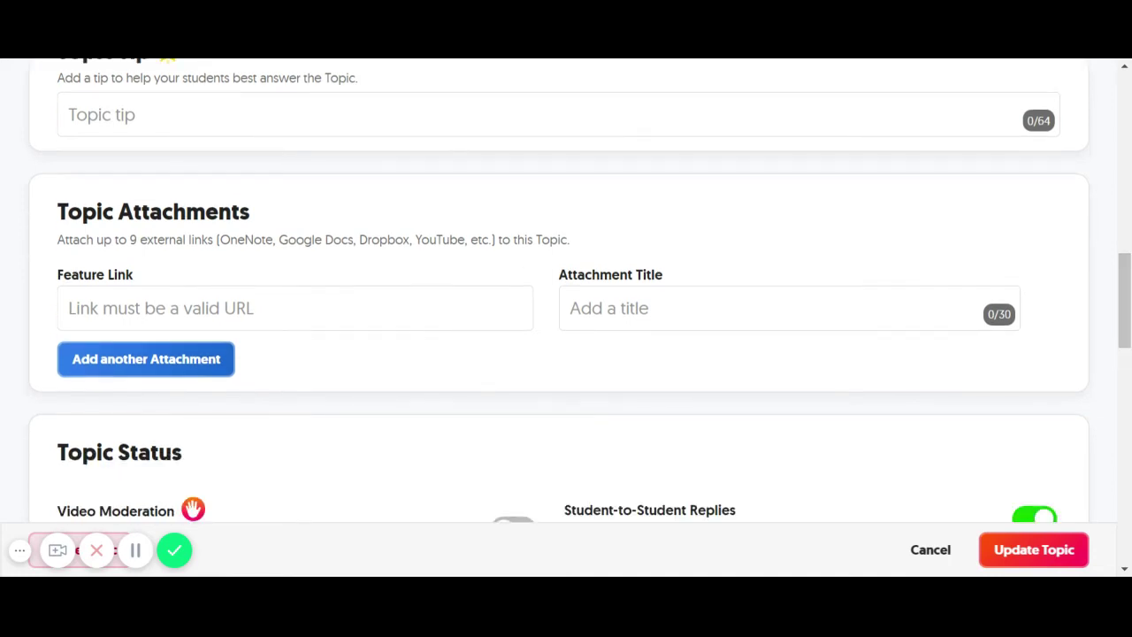
left_click(294, 308)
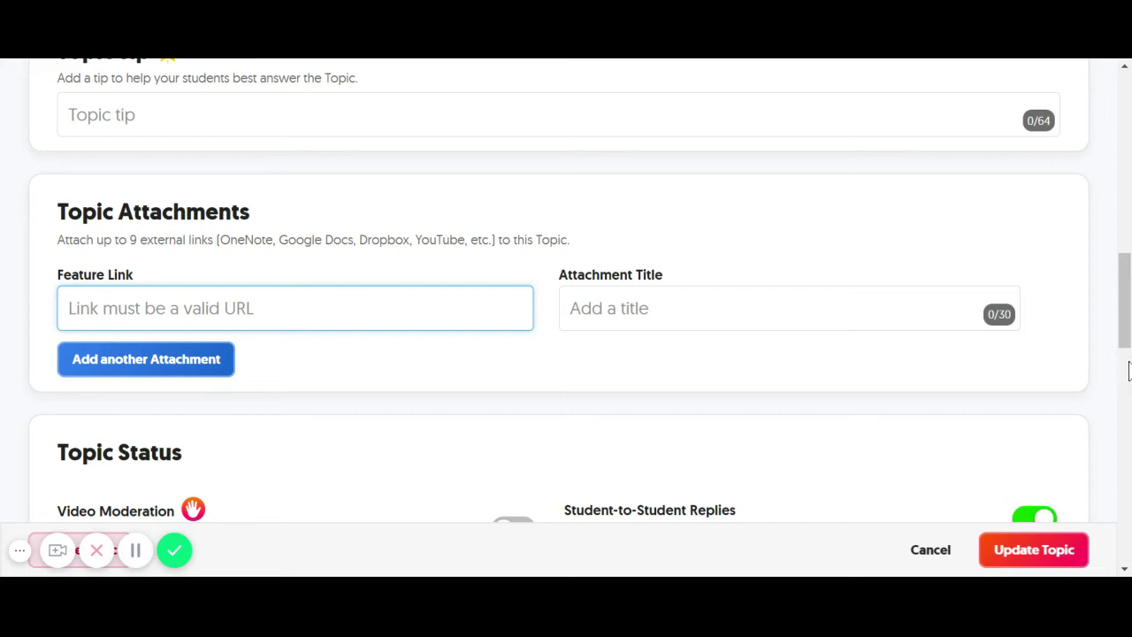
left_click_drag(1128, 371, 1126, 411)
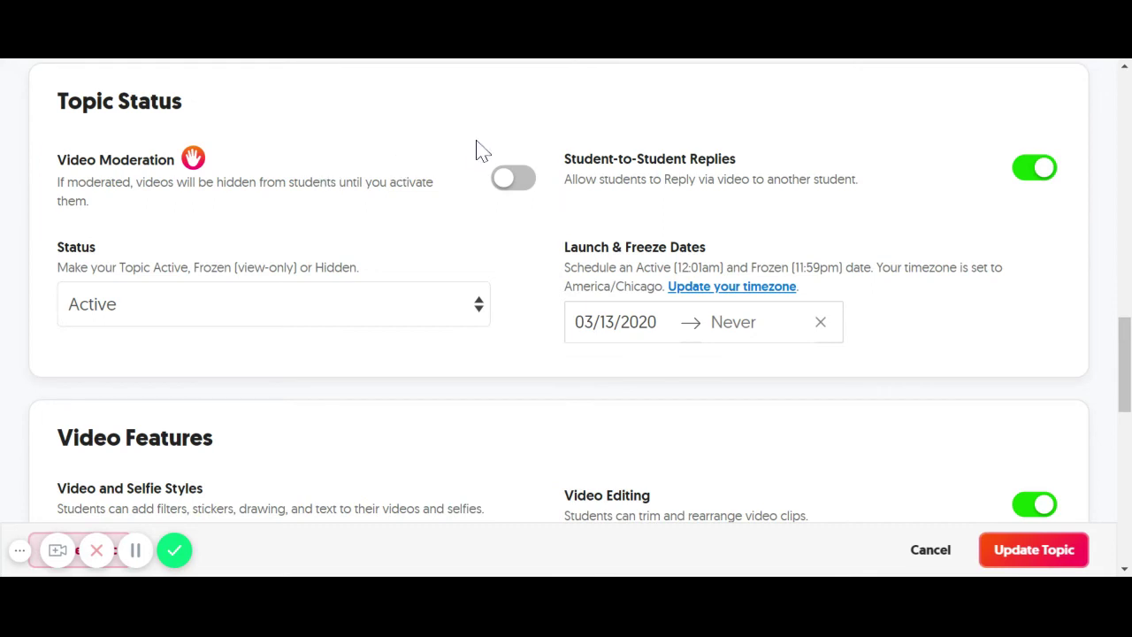
left_click(526, 183)
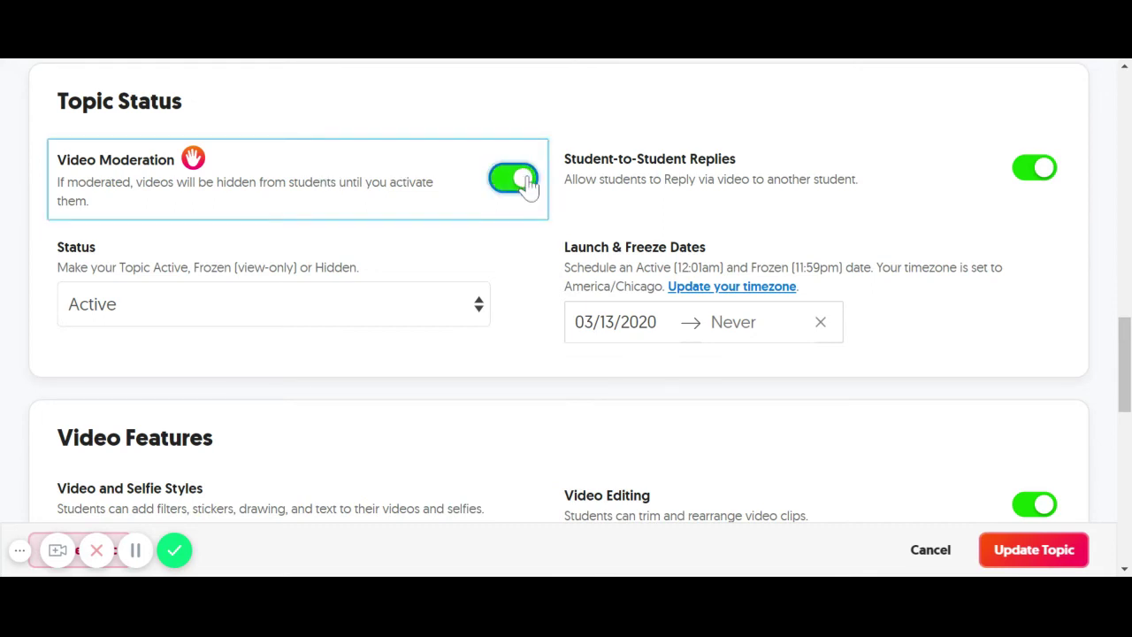
left_click(509, 186)
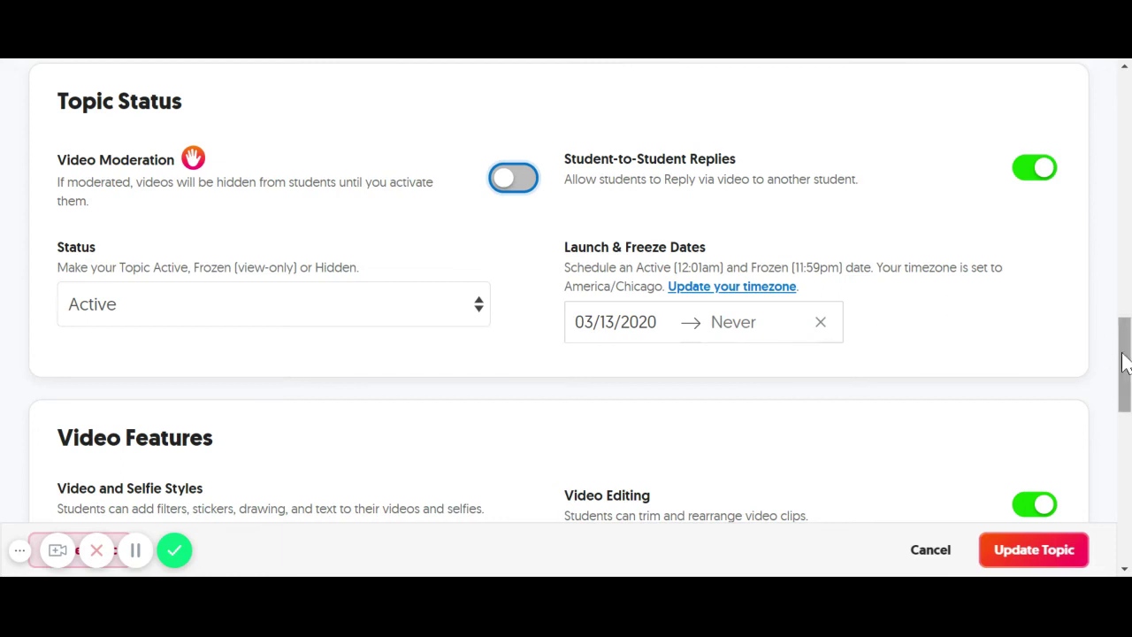
left_click_drag(1123, 361, 1122, 417)
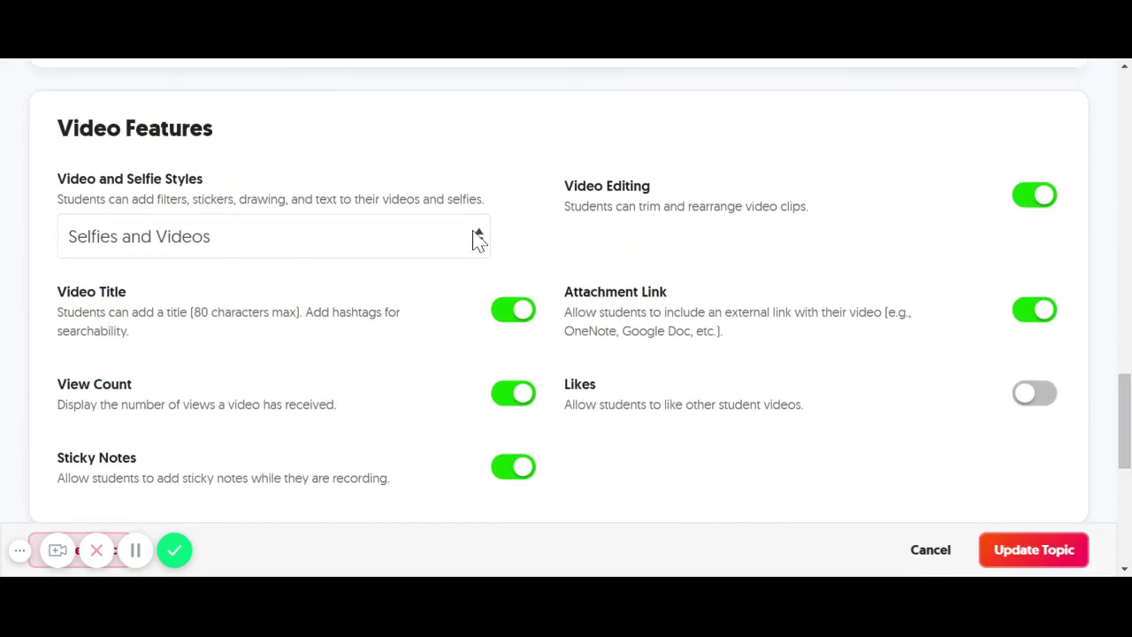
Step: Set the DEMO topic's Video and Selfie Styles to Selfies Only
left_click(477, 237)
left_click(472, 237)
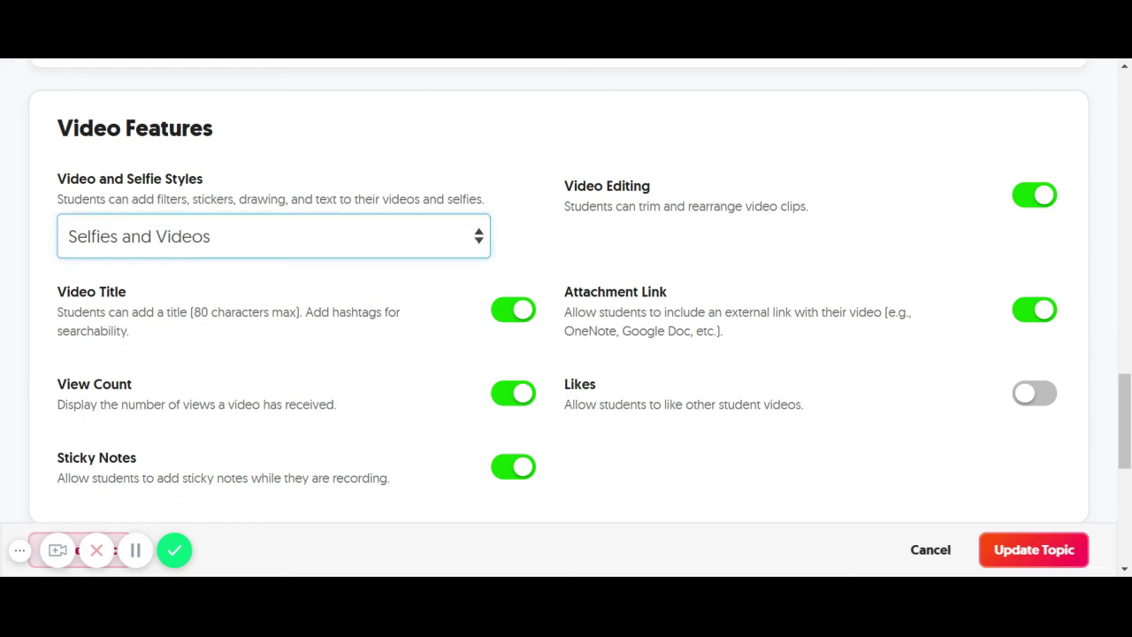
left_click(292, 283)
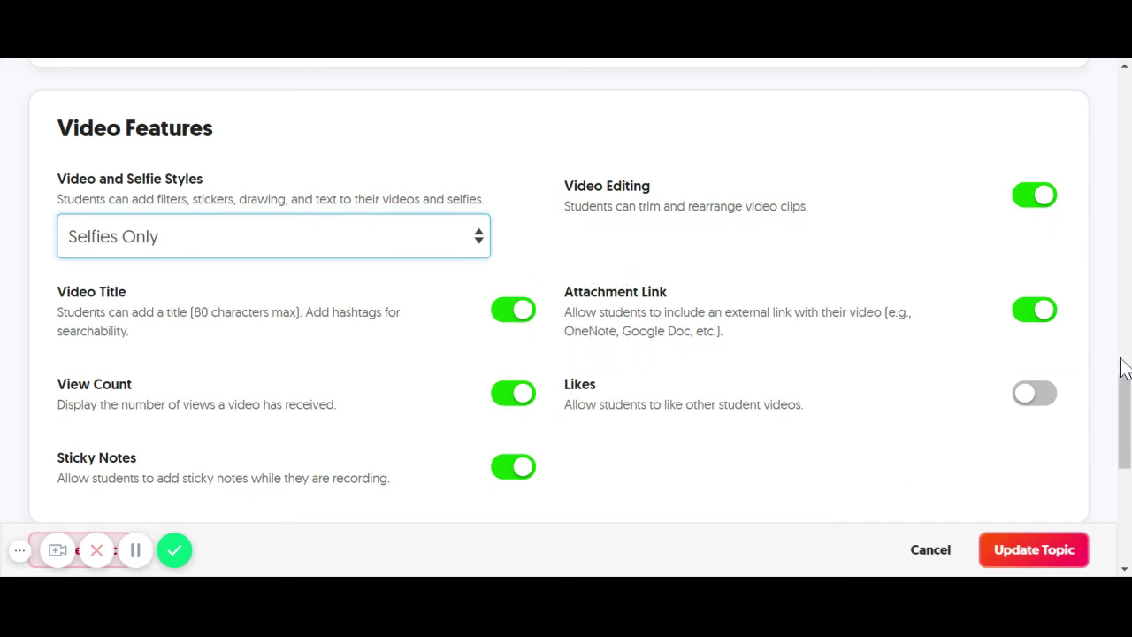
left_click_drag(1123, 367, 1125, 478)
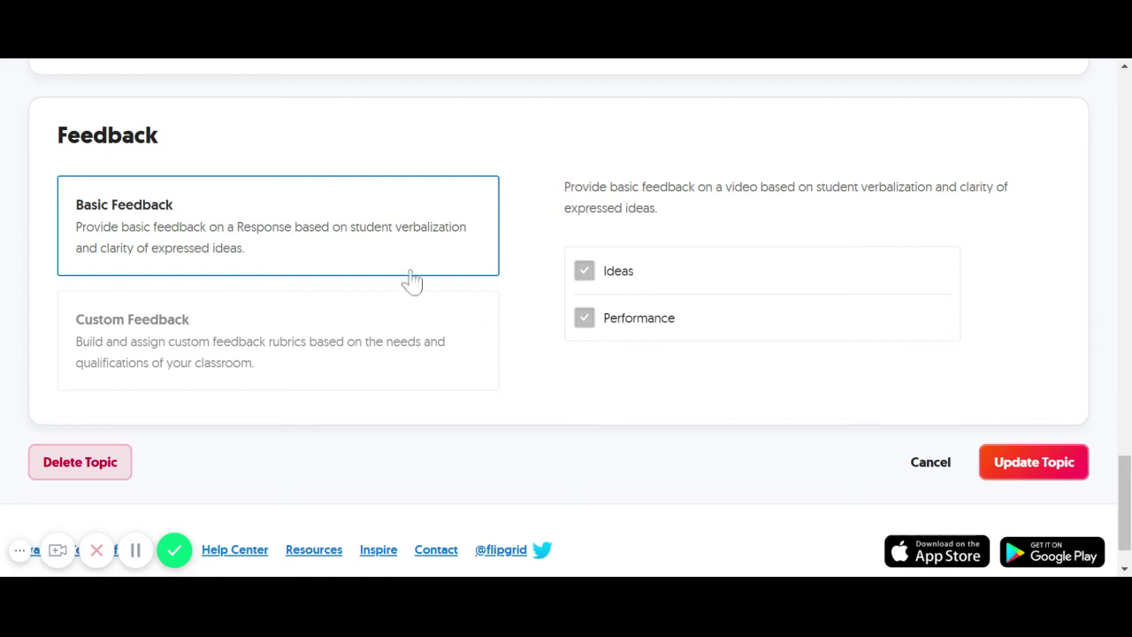
Step: Use Custom Feedback with Note Accuracy and Rhythmic Accuracy checked, cancelling a new criterion
left_click(340, 330)
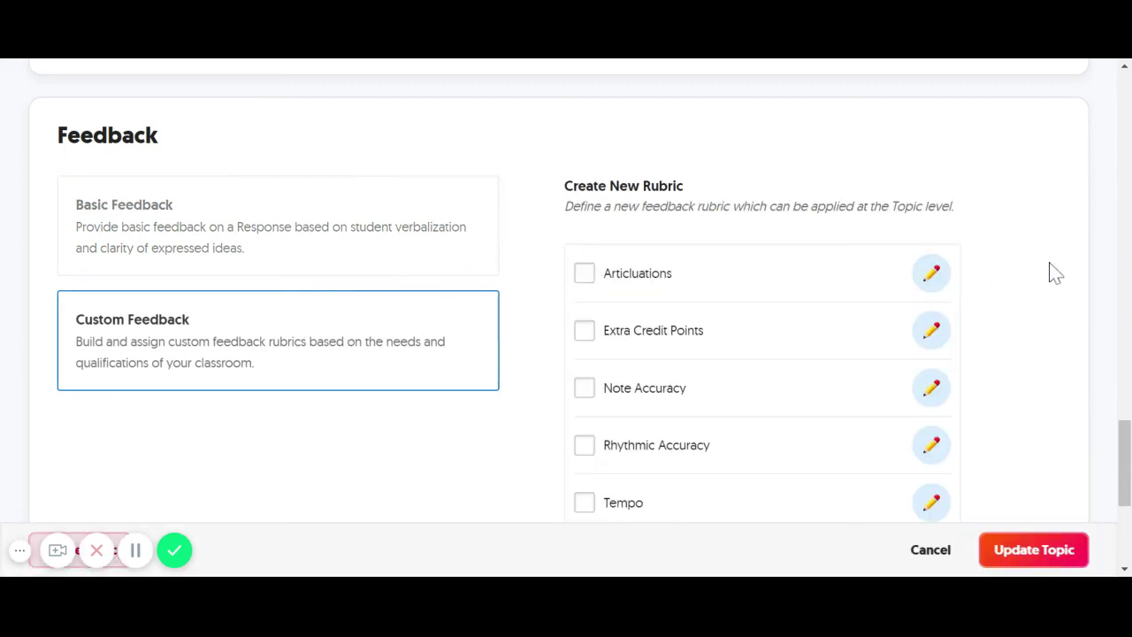
scroll(1126, 442, "down", 2)
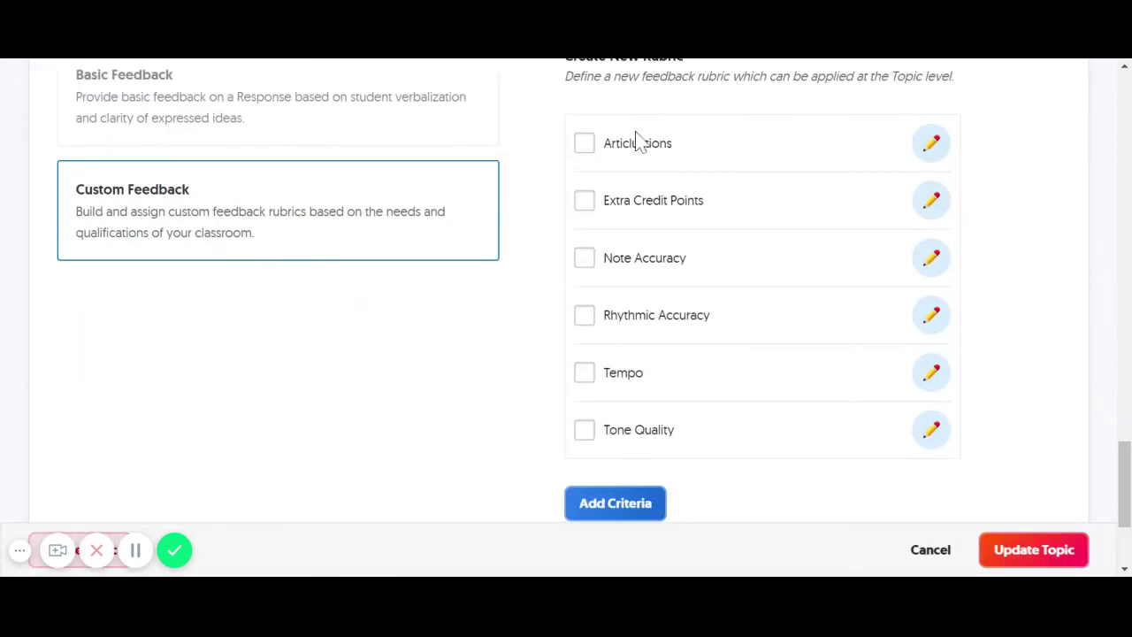
left_click(584, 258)
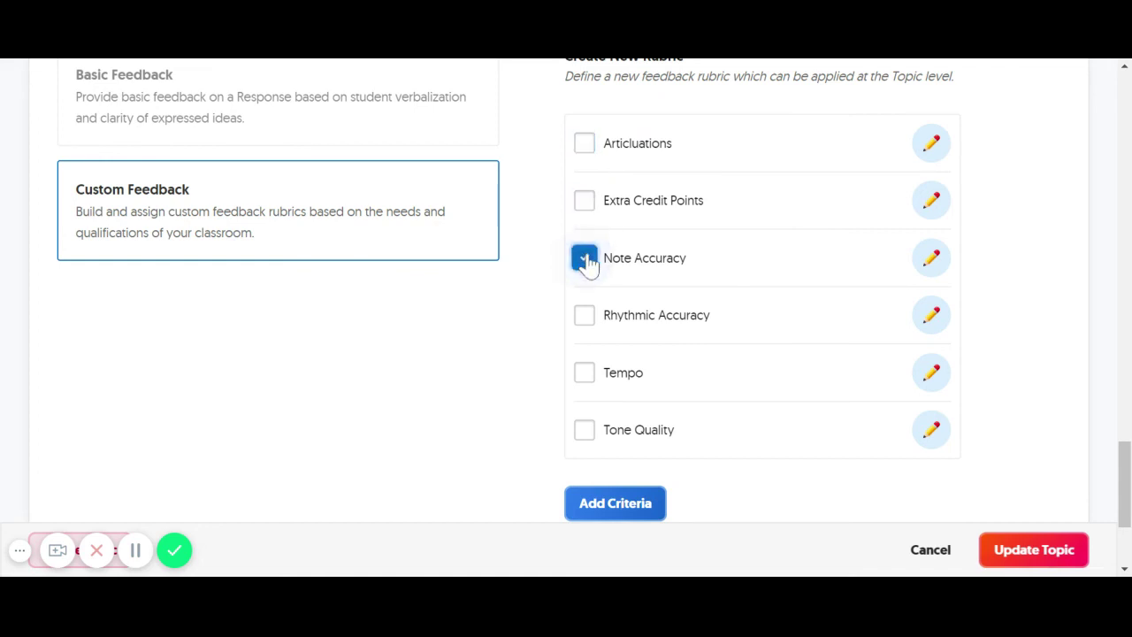
left_click(584, 318)
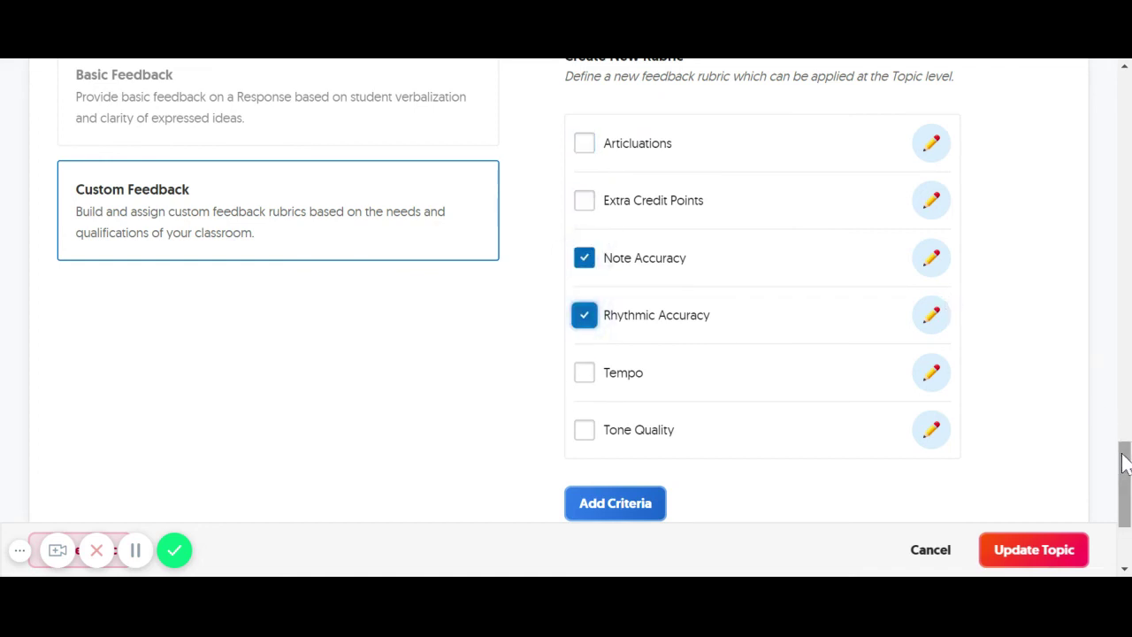
left_click_drag(1123, 459, 1124, 475)
left_click(629, 430)
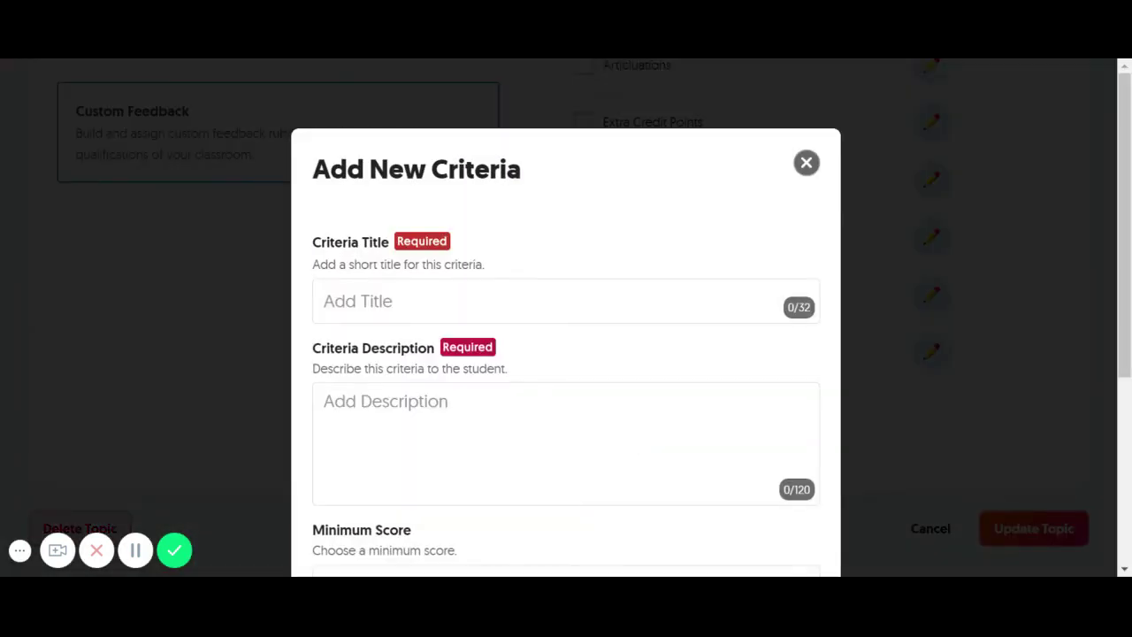
left_click(806, 166)
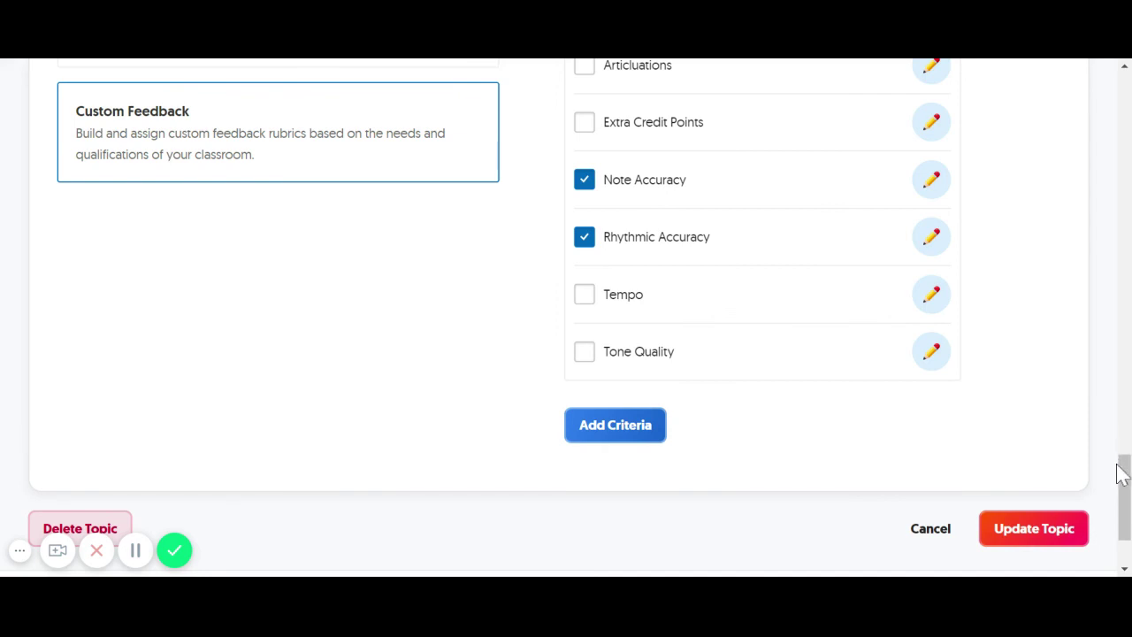
left_click_drag(1126, 479, 1126, 468)
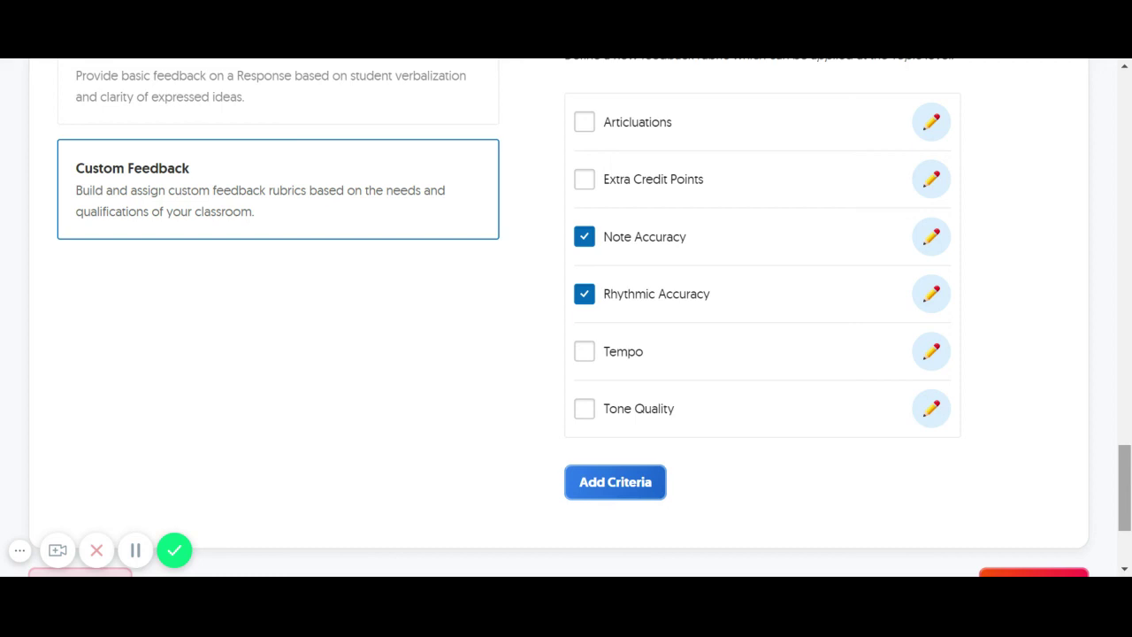
left_click_drag(1127, 469, 1127, 491)
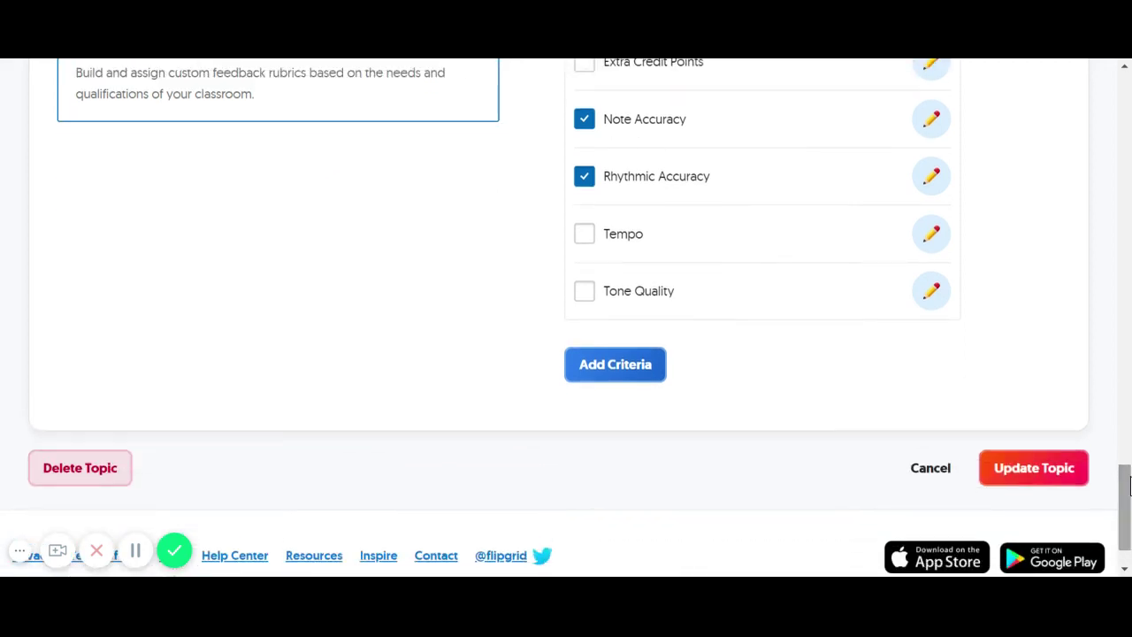
Step: Update the DEMO topic and return to the My Grids list of 9 grids
left_click(1048, 488)
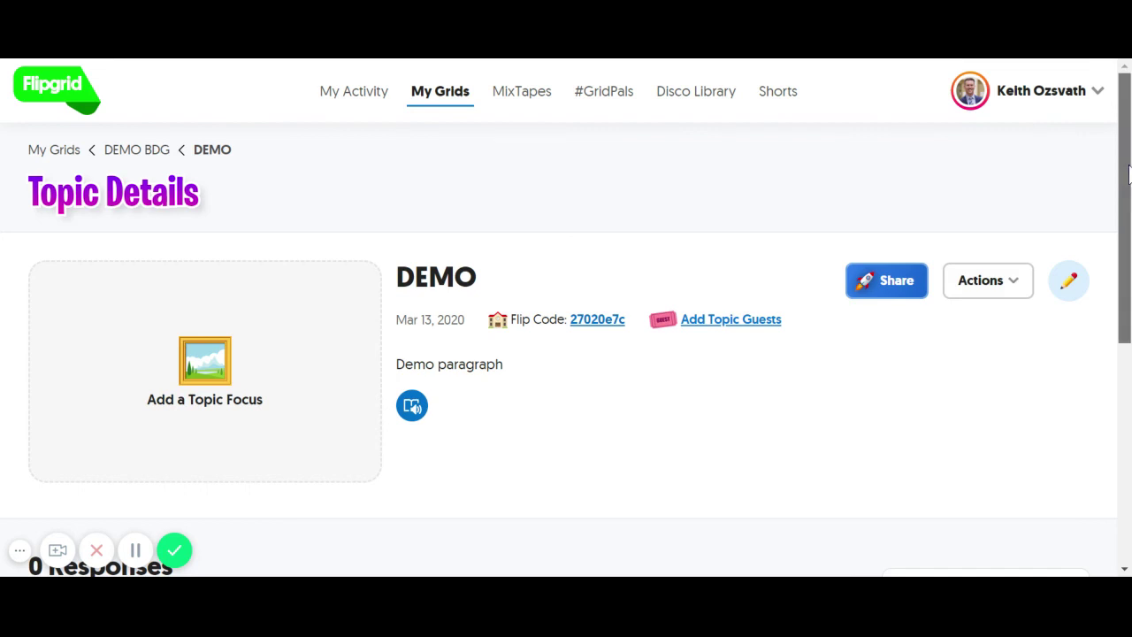
left_click_drag(1128, 174, 1106, 186)
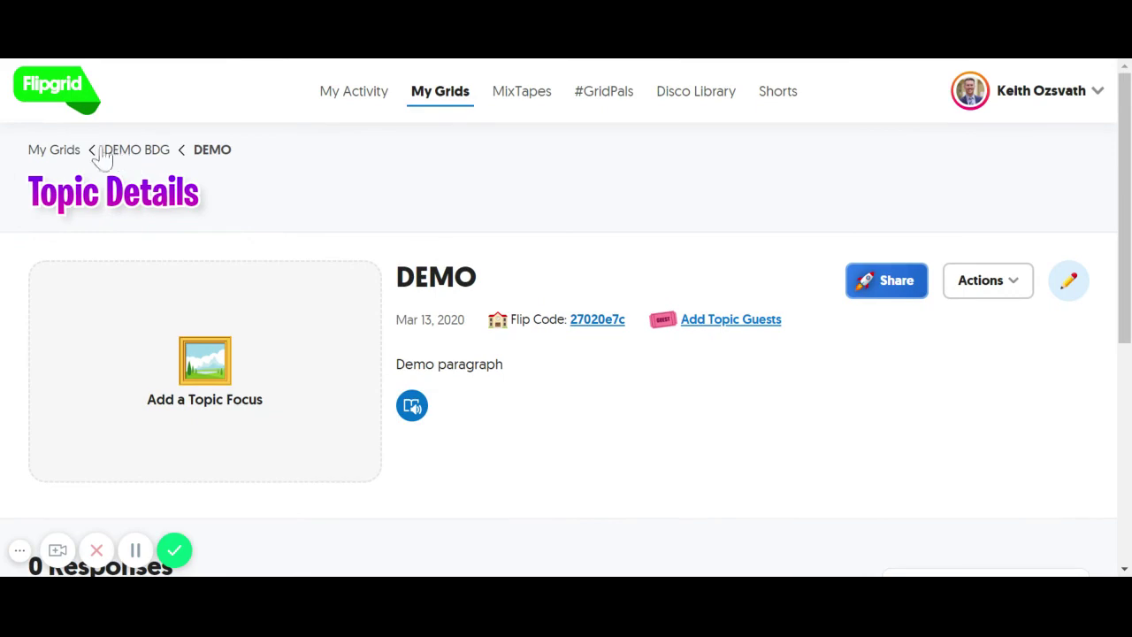
left_click(71, 157)
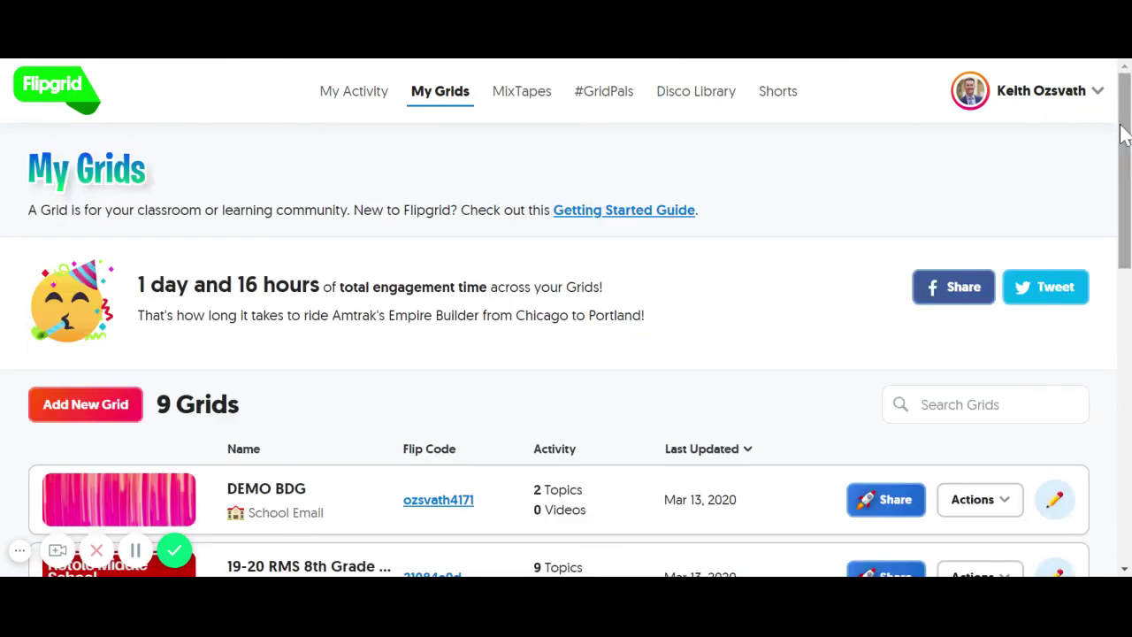
left_click_drag(1123, 141, 1127, 212)
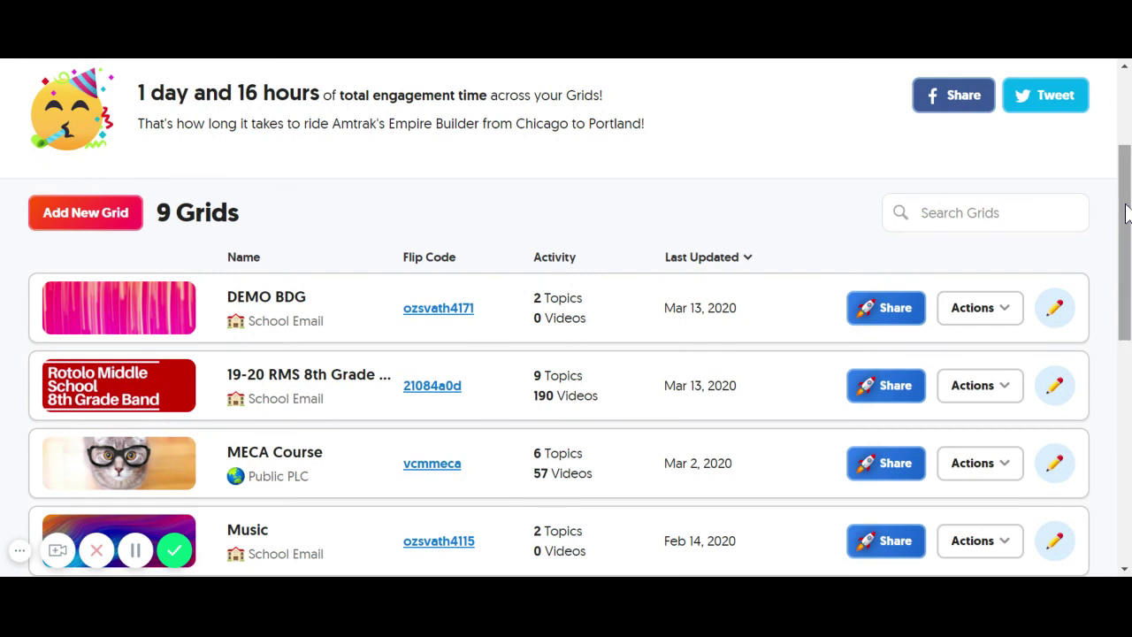